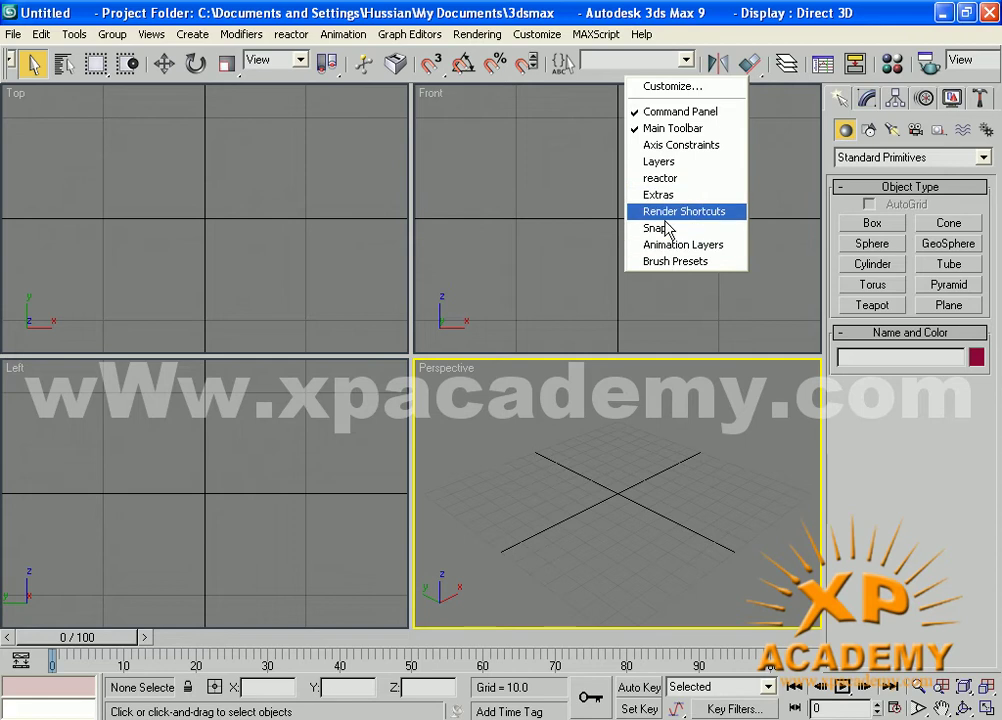
Show the Layers toolbar and dock it vertically beside the Top and Left viewports.
click(664, 162)
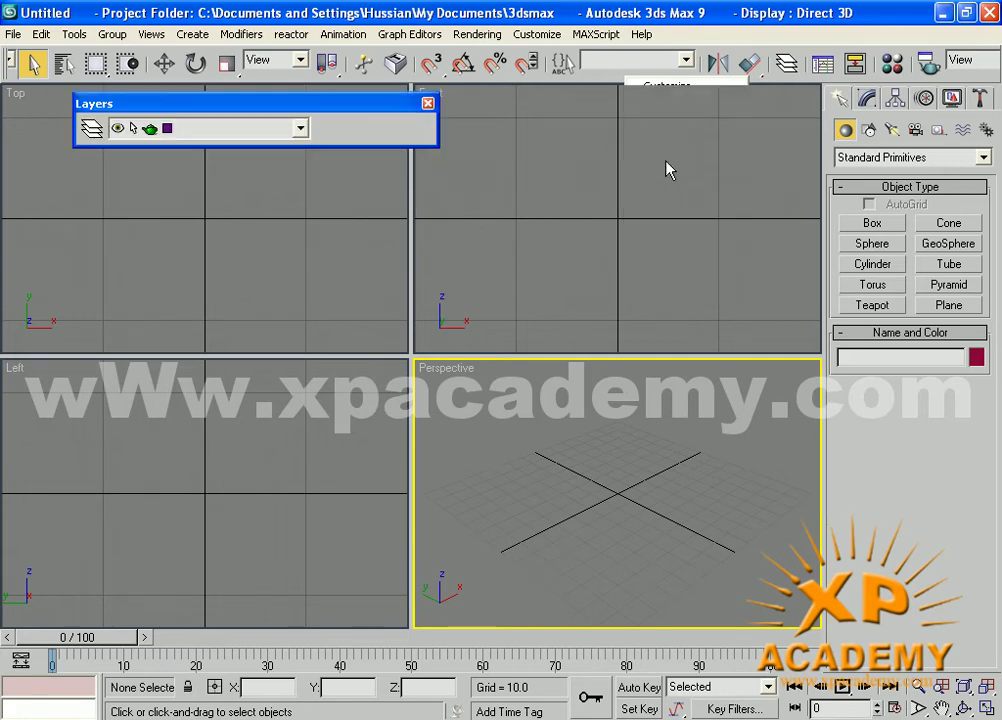
drag(248, 110, 392, 188)
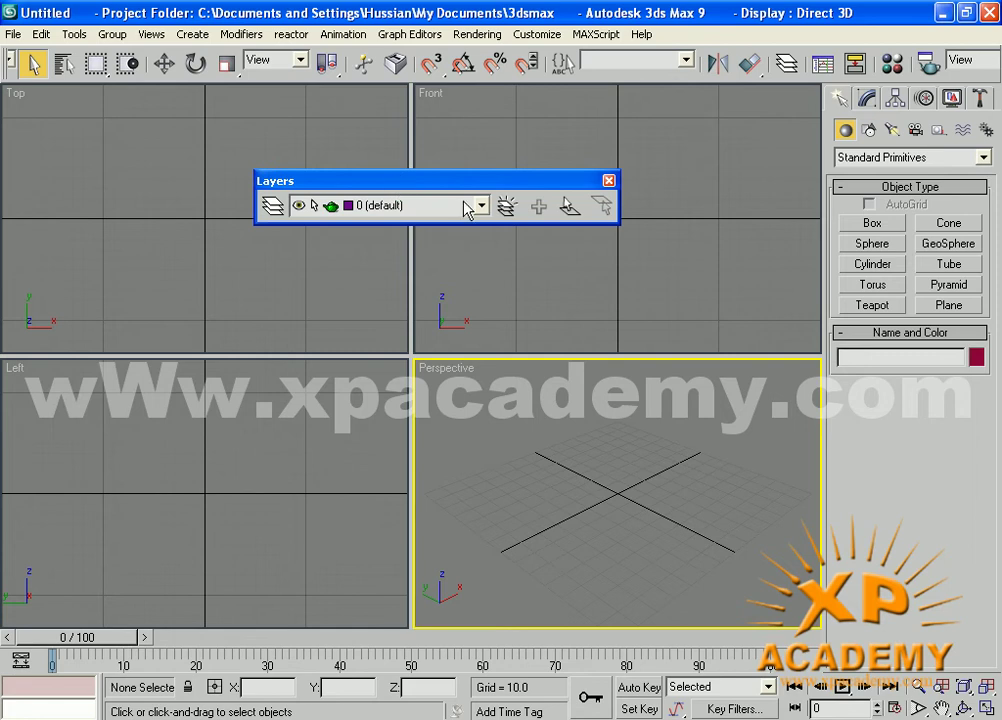
drag(472, 186, 5, 100)
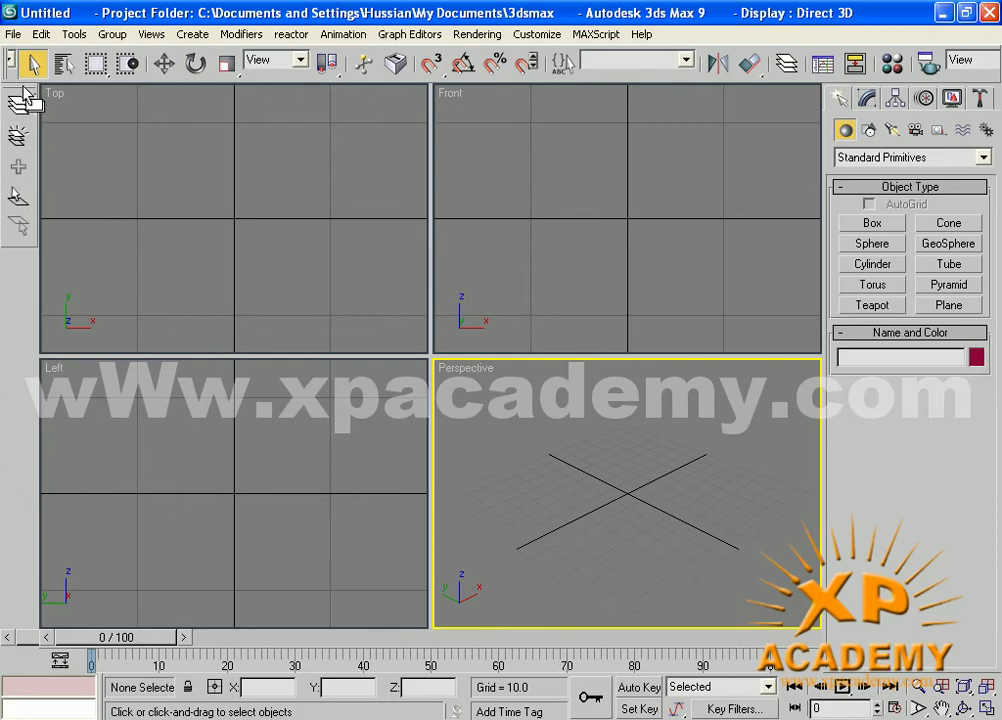
Undock the Layers toolbar and redock it horizontally beneath the main toolbar.
drag(210, 110, 487, 134)
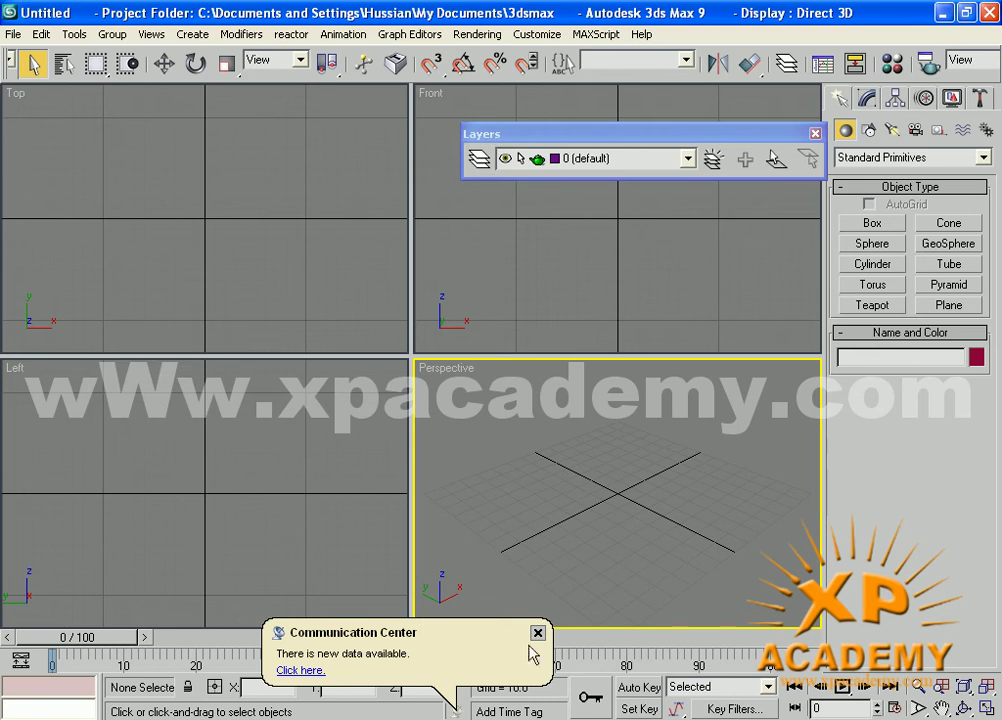
click(537, 632)
drag(545, 134, 224, 104)
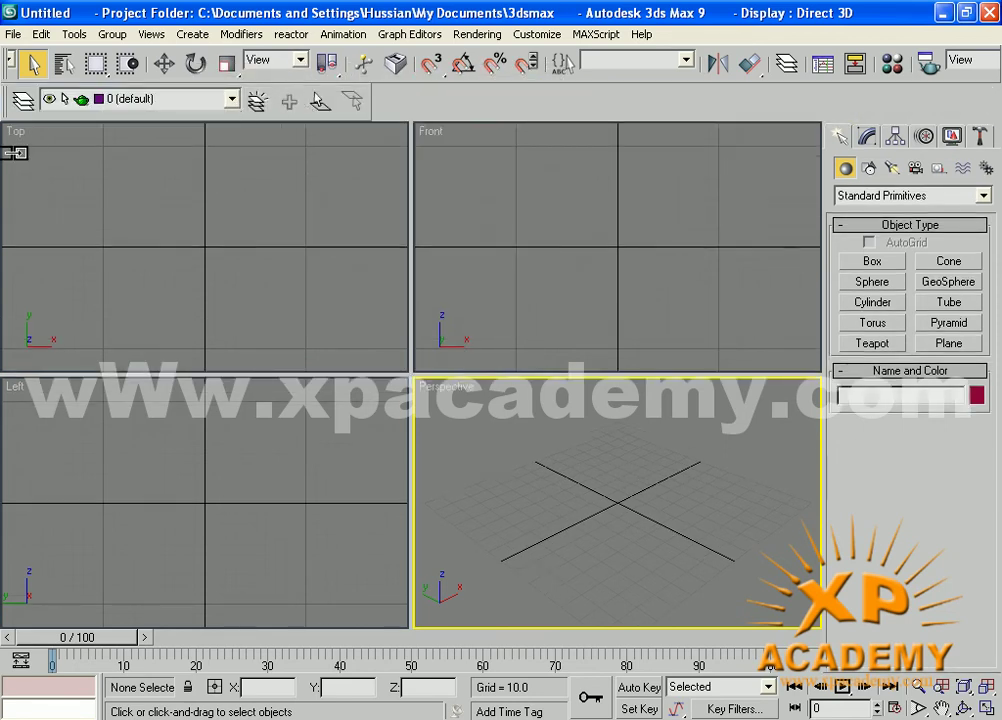
Float the Layers toolbar over the viewports and hide it.
drag(14, 101, 286, 250)
drag(313, 208, 381, 220)
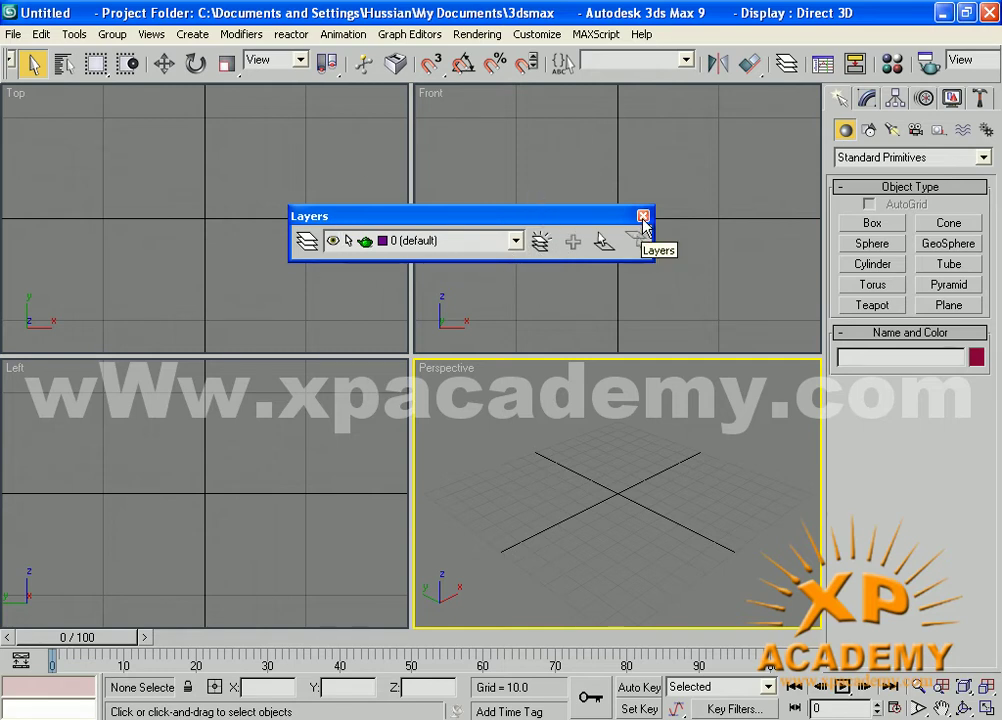
drag(602, 219, 686, 146)
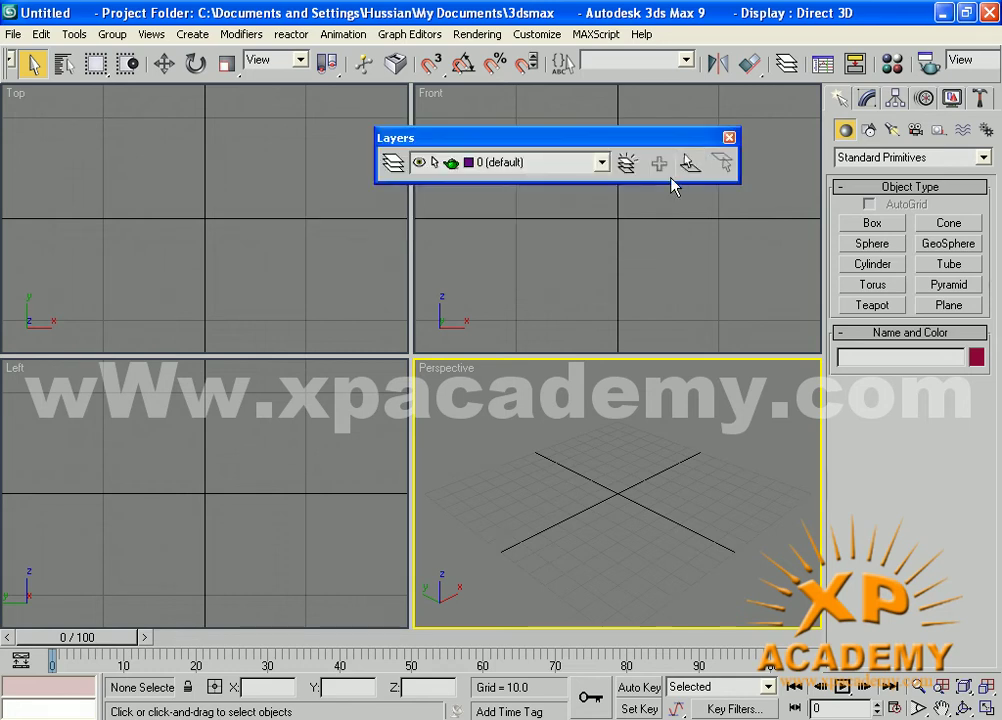
right_click(590, 144)
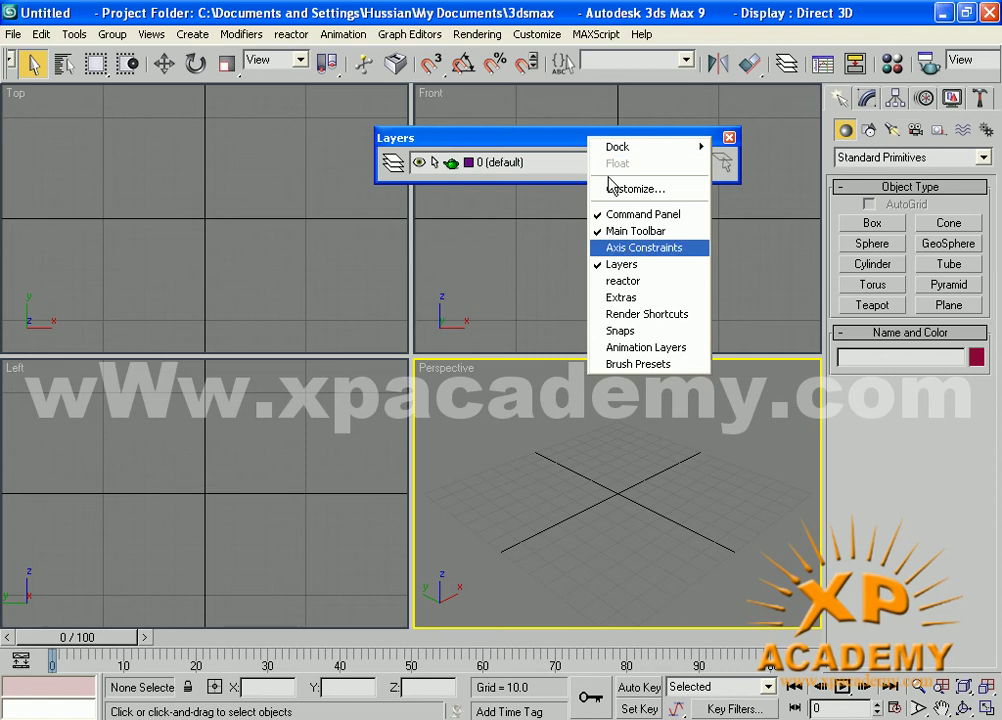
click(620, 265)
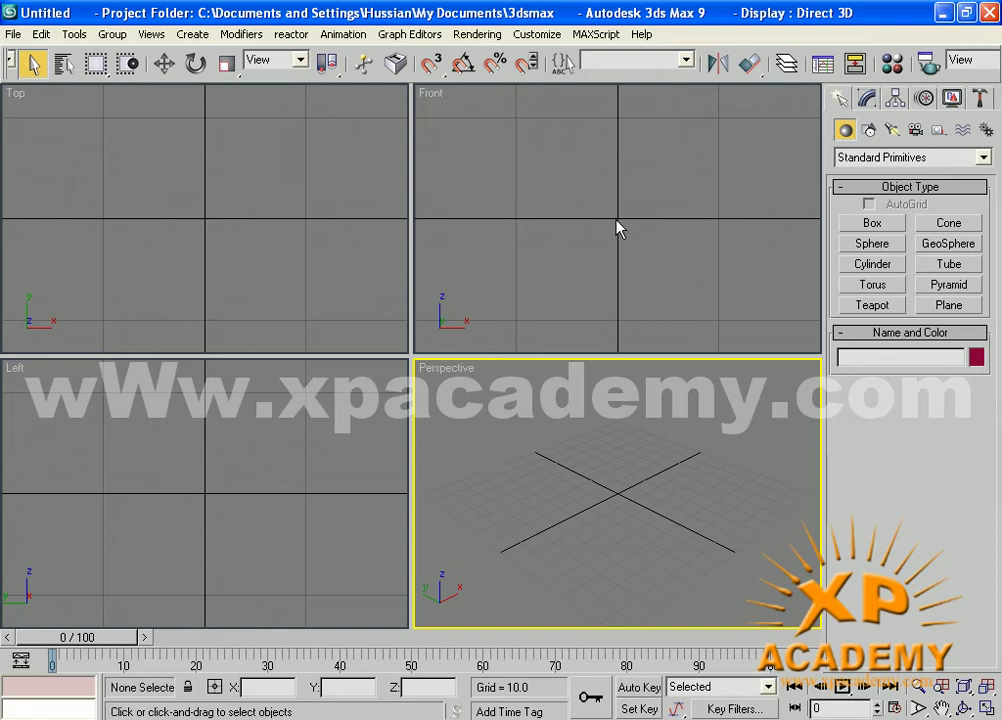
Undock the Main Toolbar as a floating window over the viewports and close it.
drag(633, 78, 605, 188)
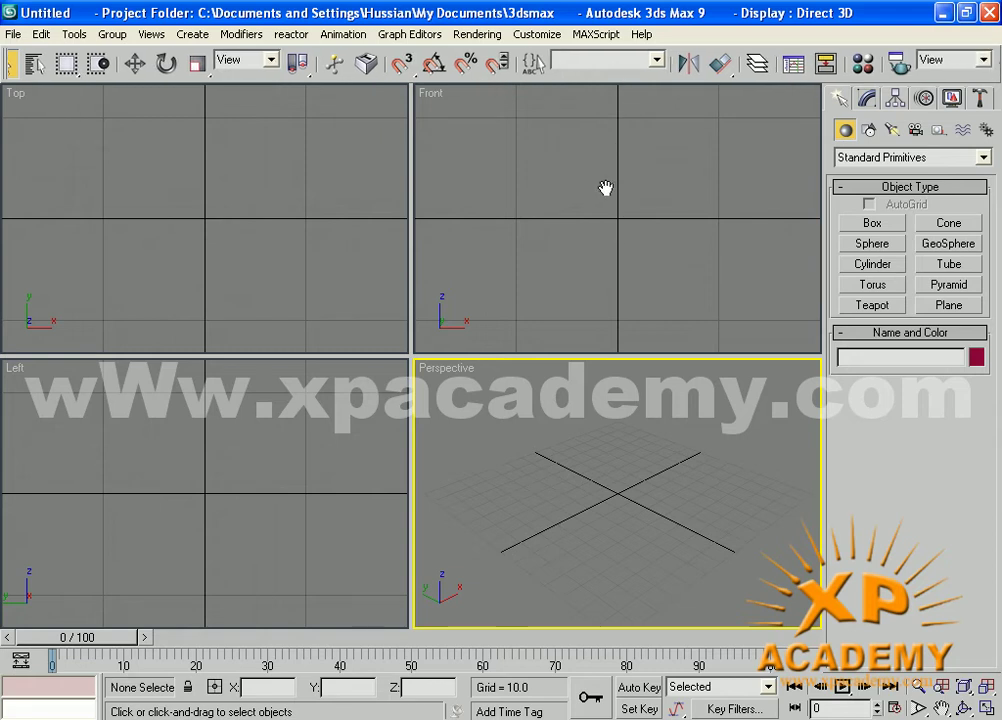
drag(10, 66, 216, 260)
drag(331, 245, 212, 240)
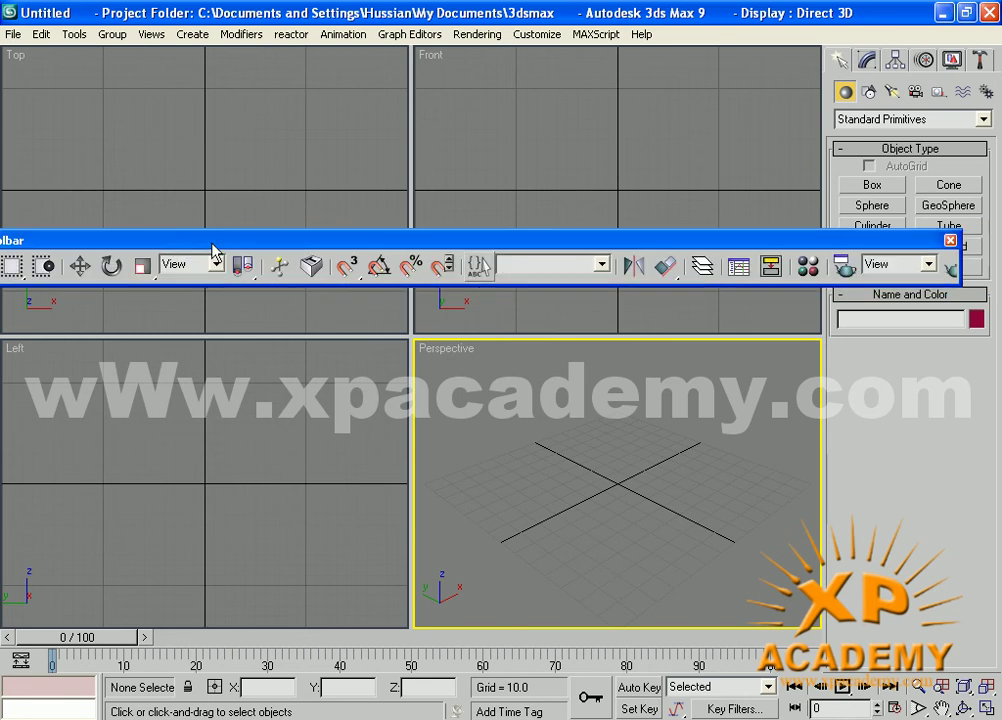
click(950, 240)
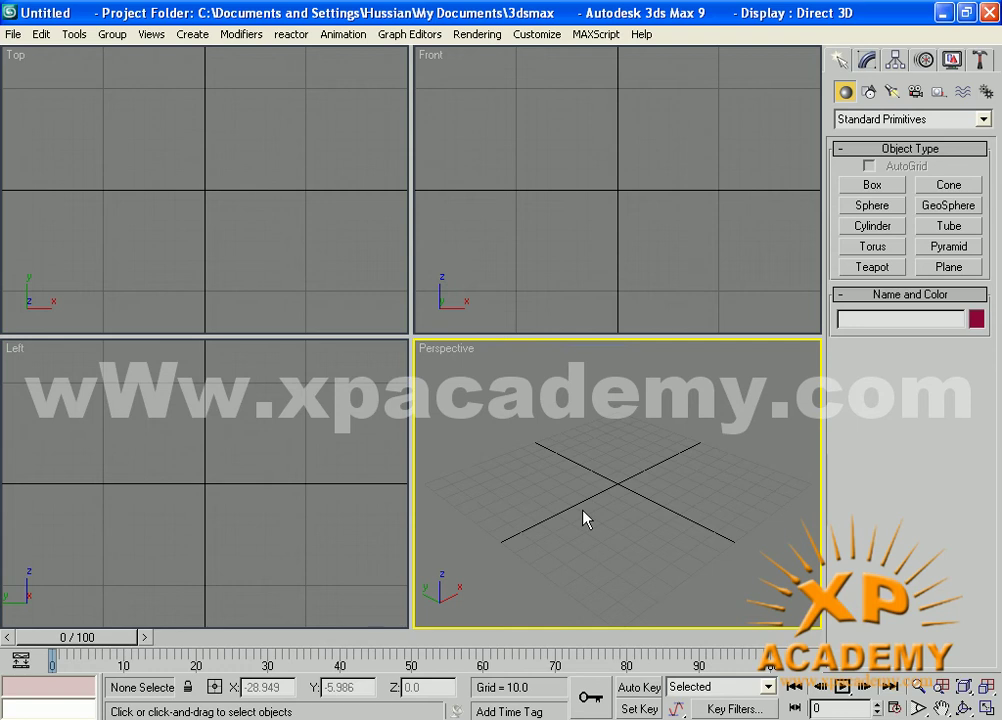
Turn on the display of all floating toolbars through the Show UI options.
click(538, 36)
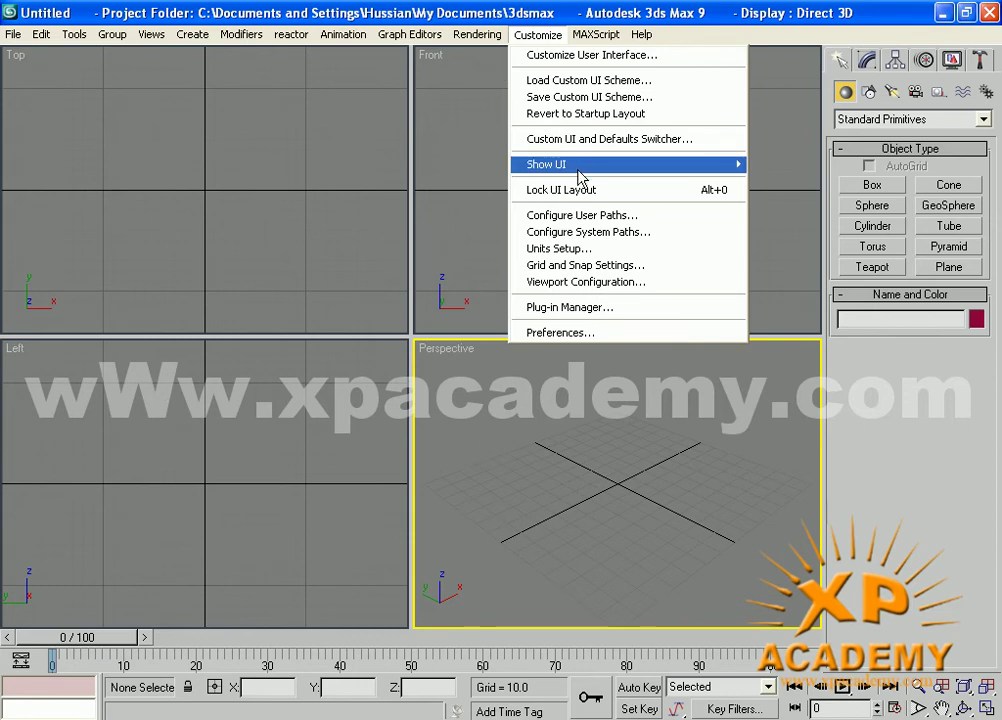
mouse_move(579, 170)
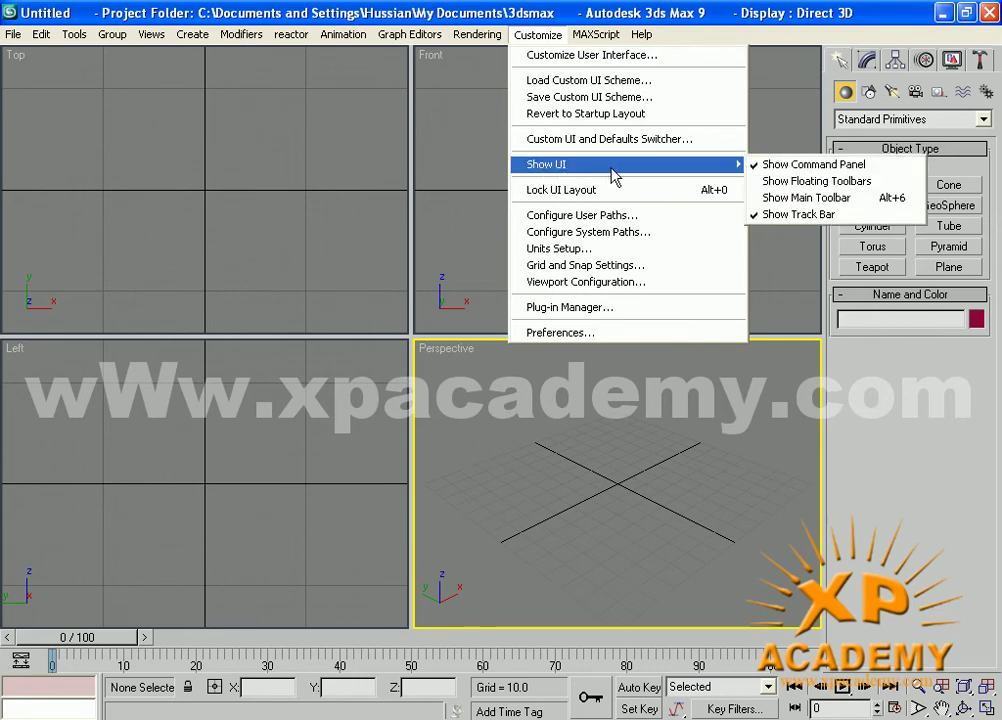
click(790, 187)
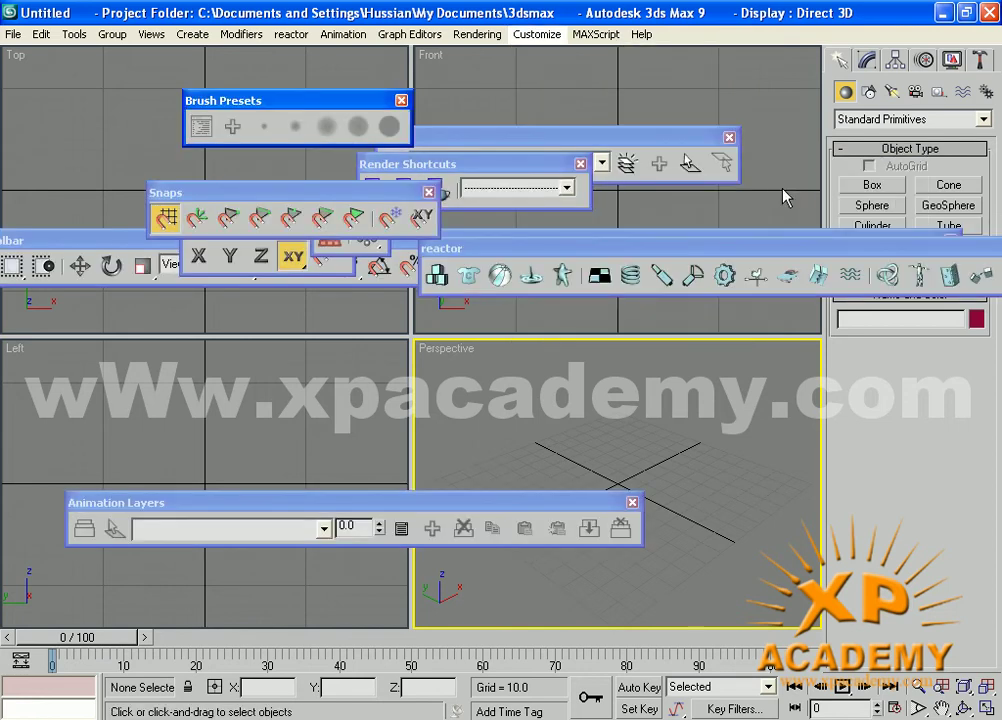
Bring the floating Main Toolbar forward, move it clear of the others, and dock it back above the viewports.
click(92, 245)
drag(227, 333, 275, 385)
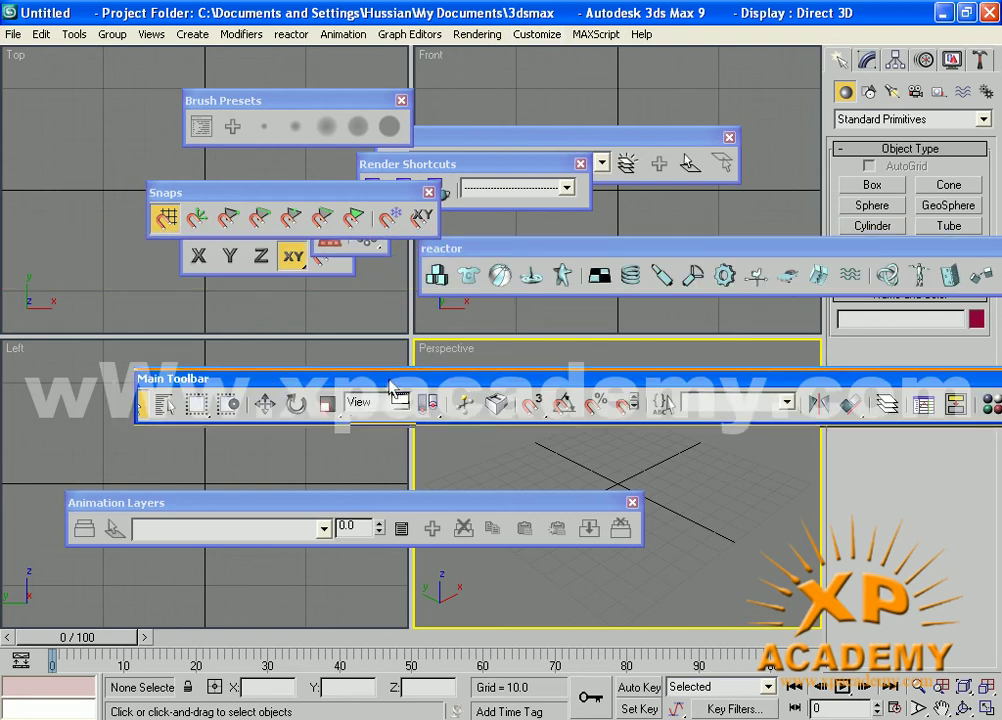
drag(391, 389, 290, 388)
drag(376, 385, 318, 376)
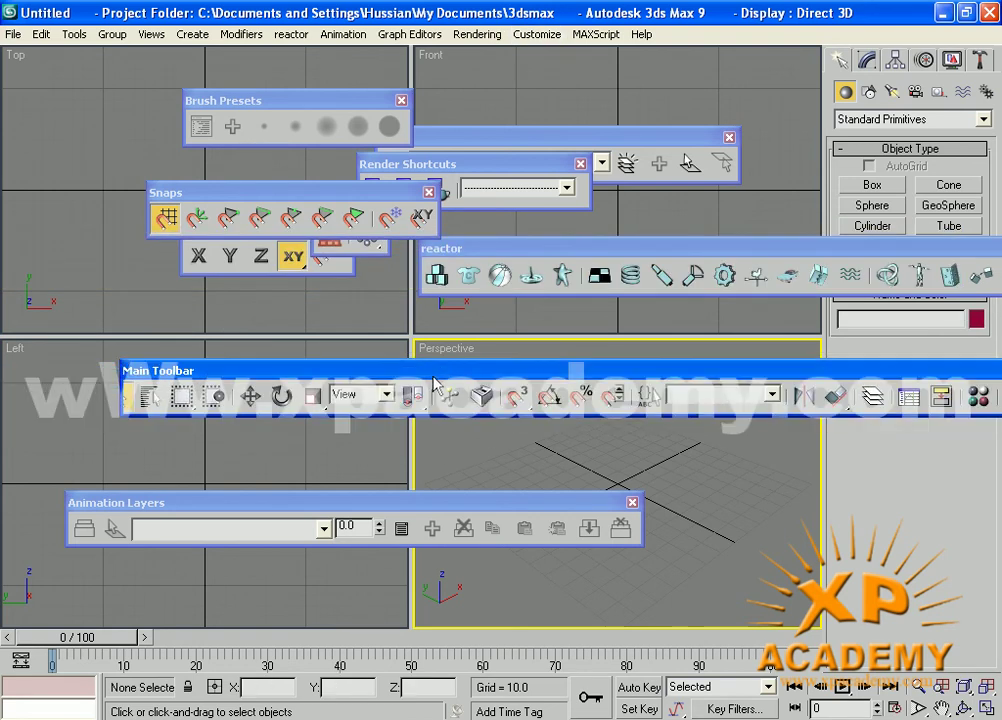
click(318, 376)
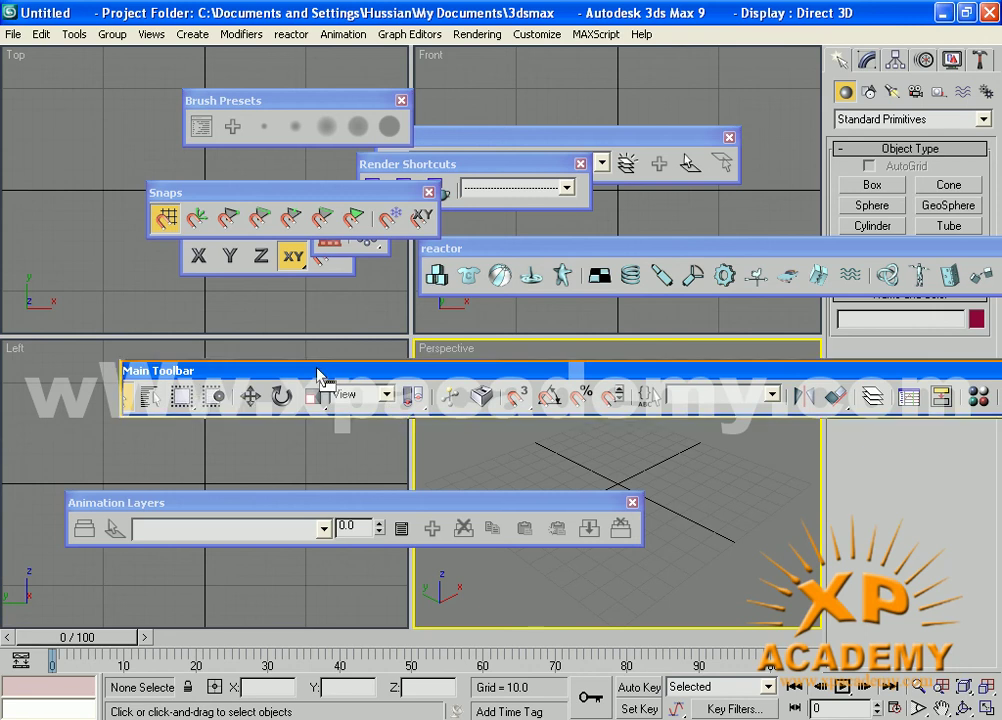
drag(317, 376, 201, 63)
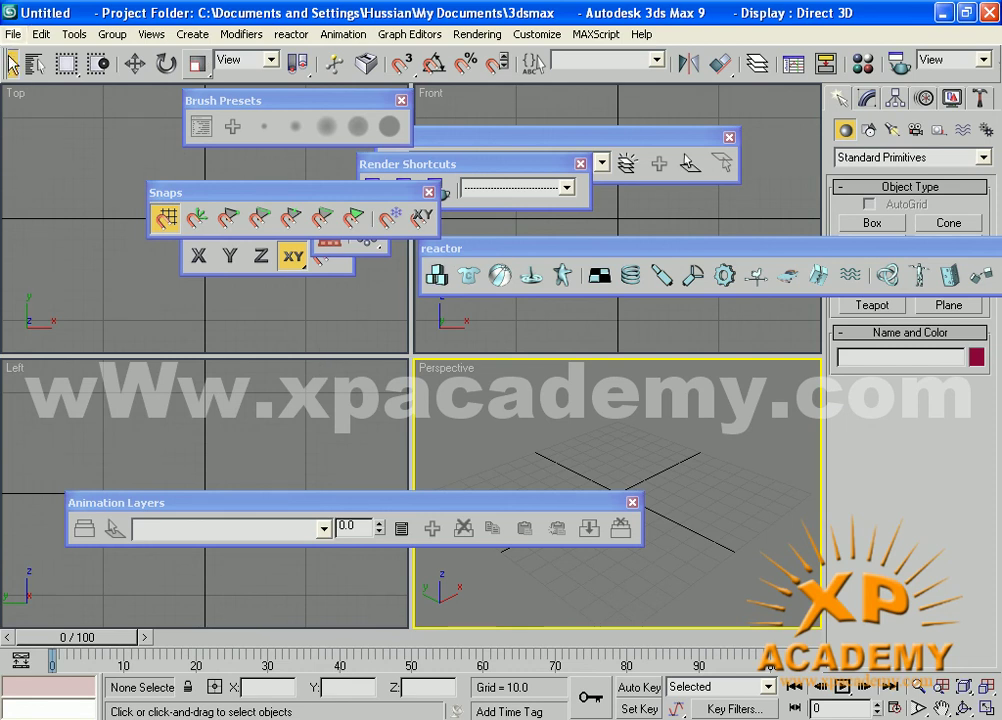
Try docking the Brush Presets toolbar above the Main Toolbar, then float it and close it.
click(278, 101)
drag(278, 101, 228, 100)
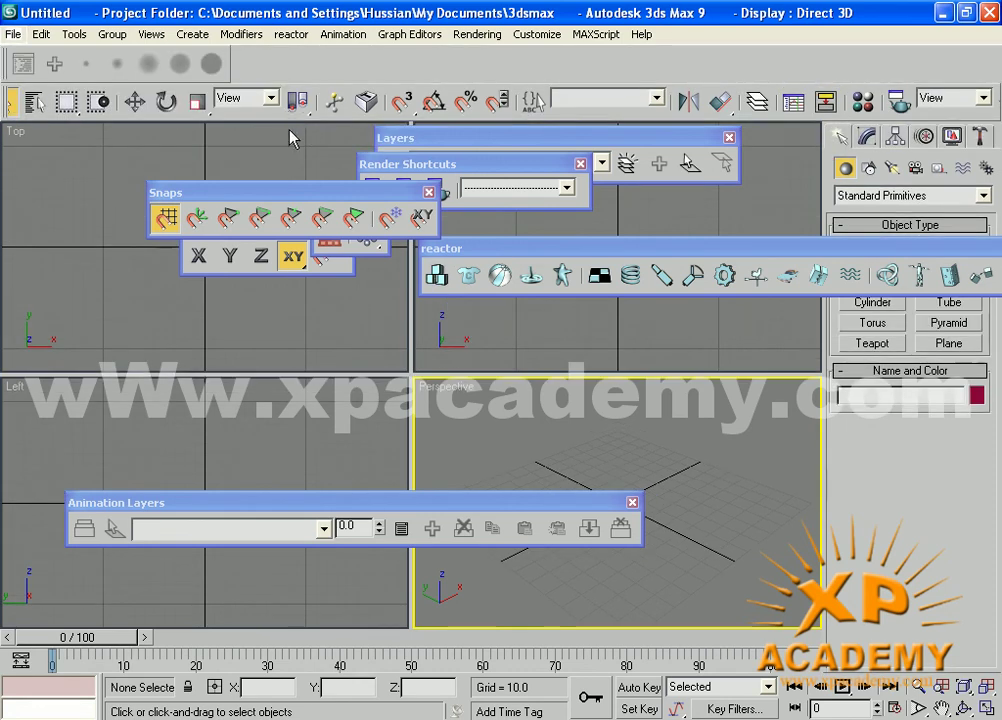
double_click(6, 66)
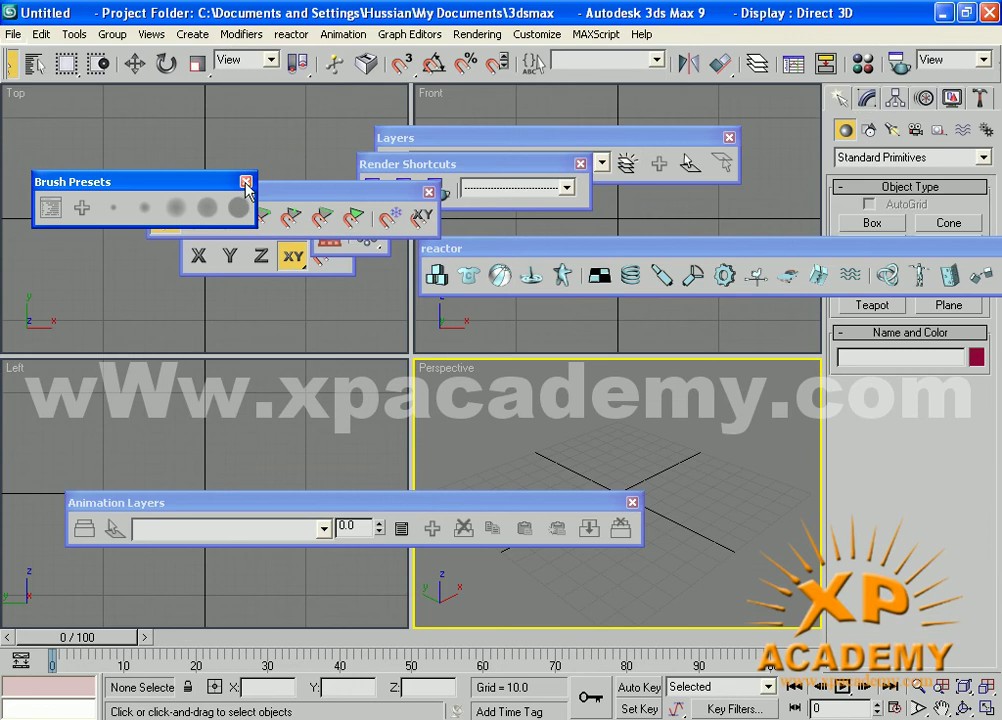
click(246, 178)
Float the Main Toolbar over the viewports and return it to its docked place.
drag(5, 64, 235, 425)
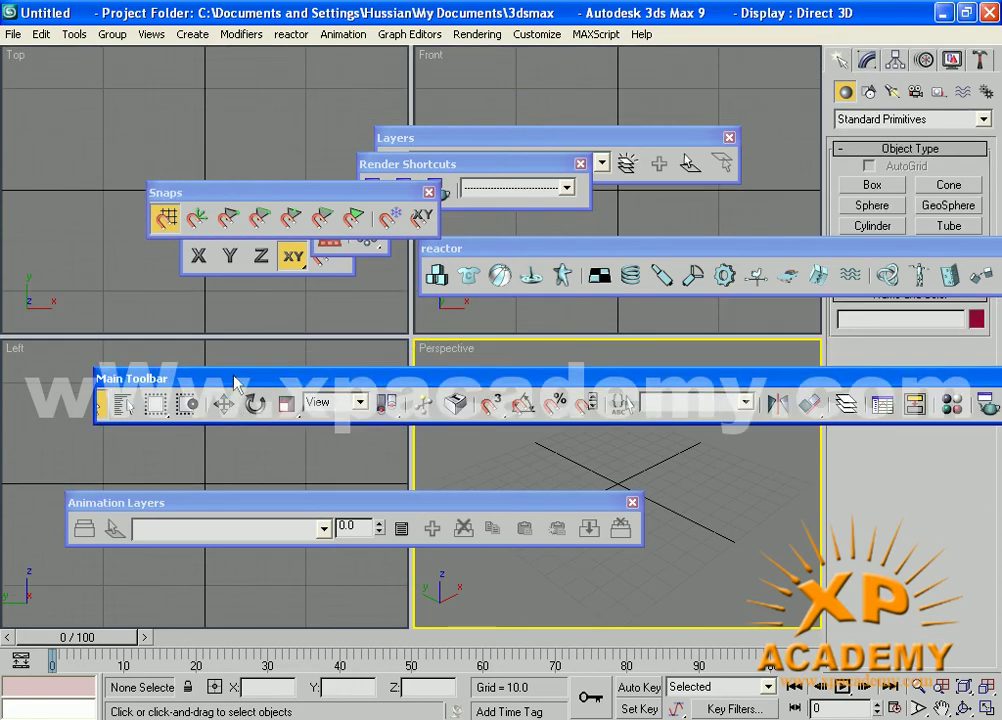
double_click(234, 383)
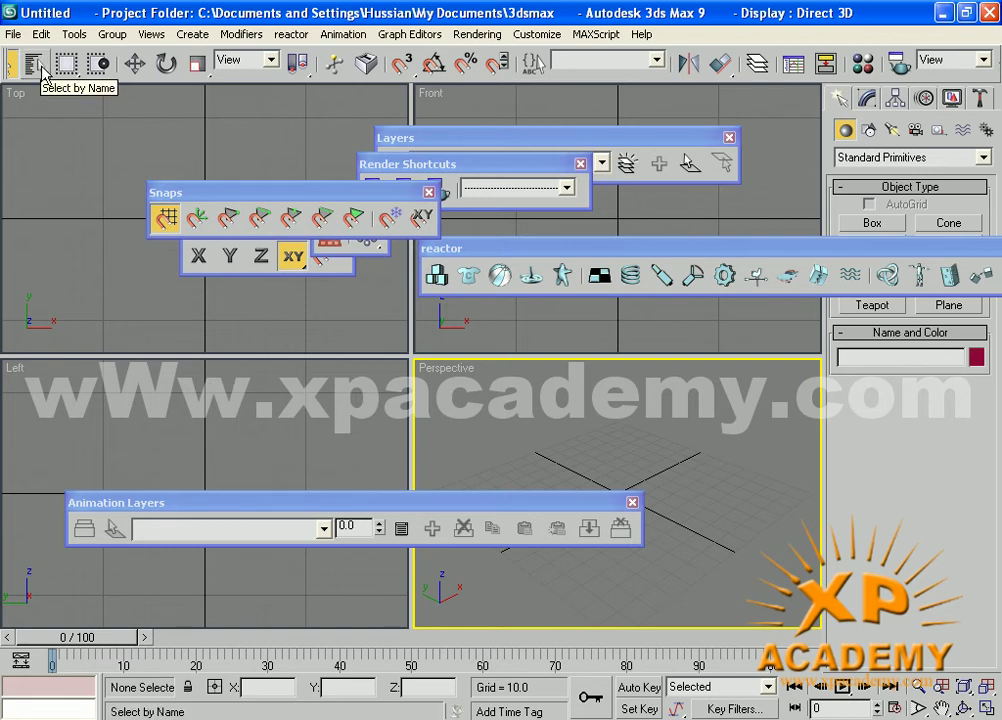
Close the floating reactor, Layers, Render Shortcuts and Snaps toolbars.
drag(778, 252, 447, 301)
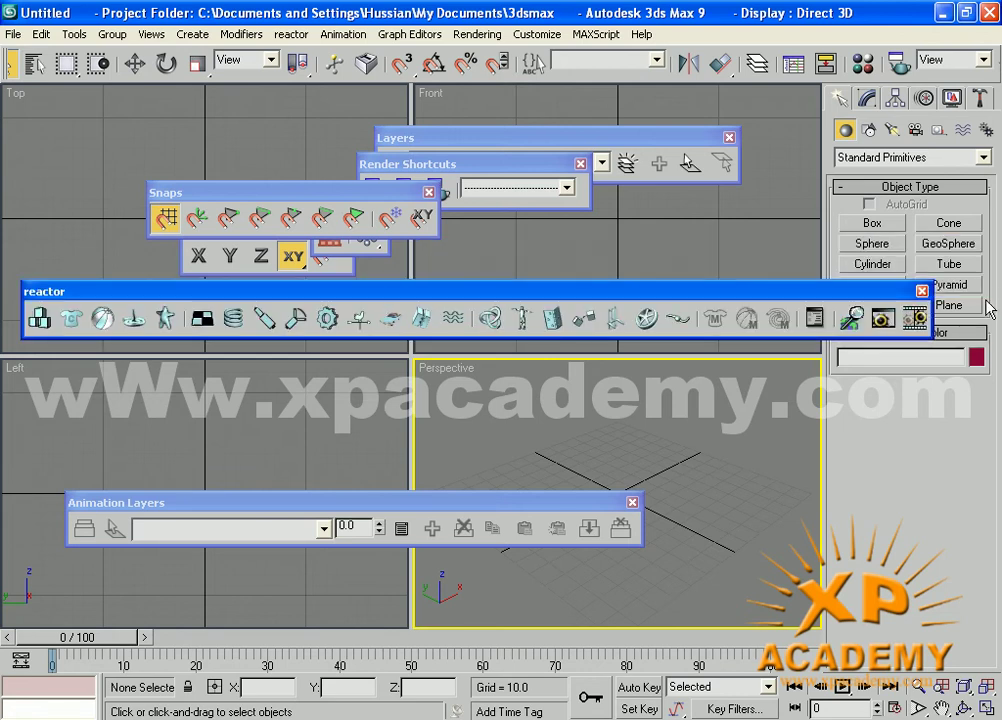
click(921, 291)
click(729, 137)
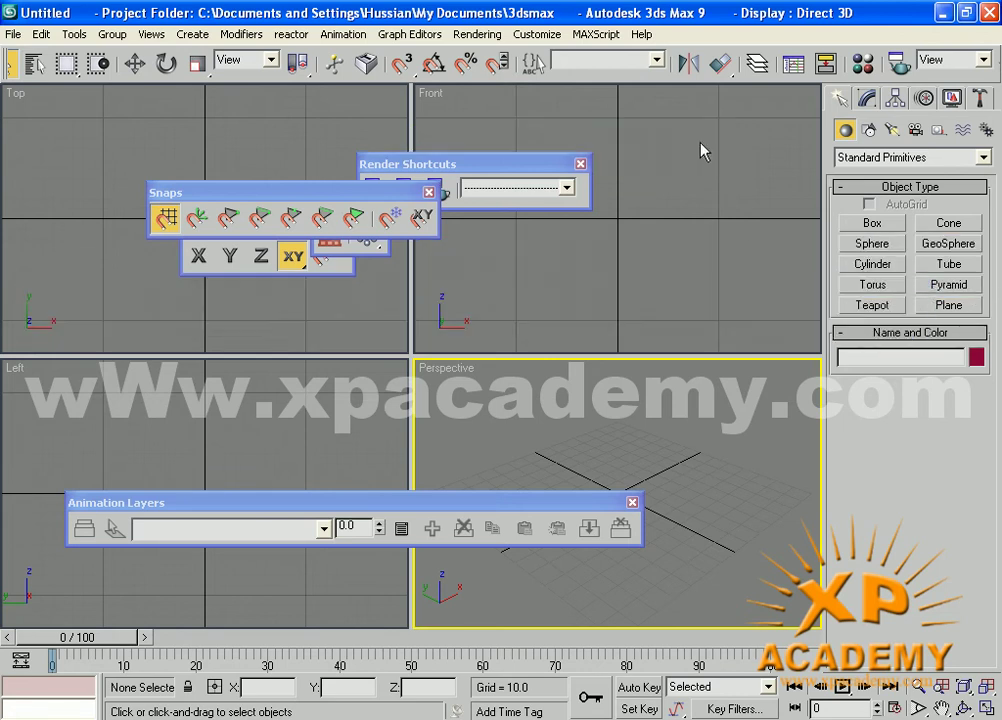
click(580, 164)
click(429, 192)
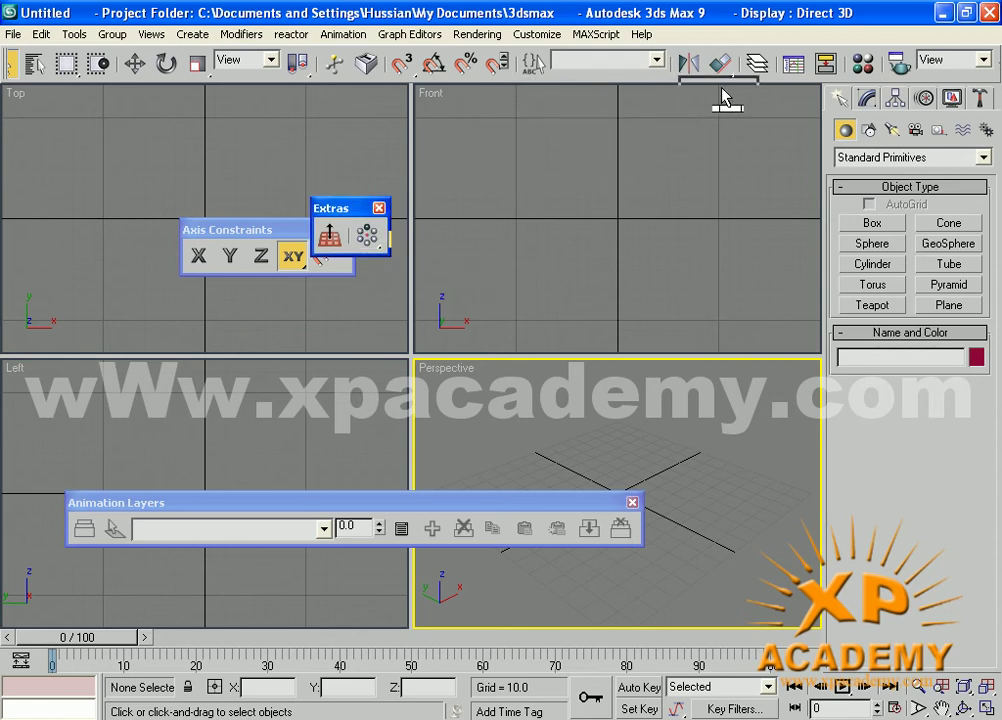
Close the floating Extras, Axis Constraints and Animation Layers toolbars.
drag(335, 208, 416, 109)
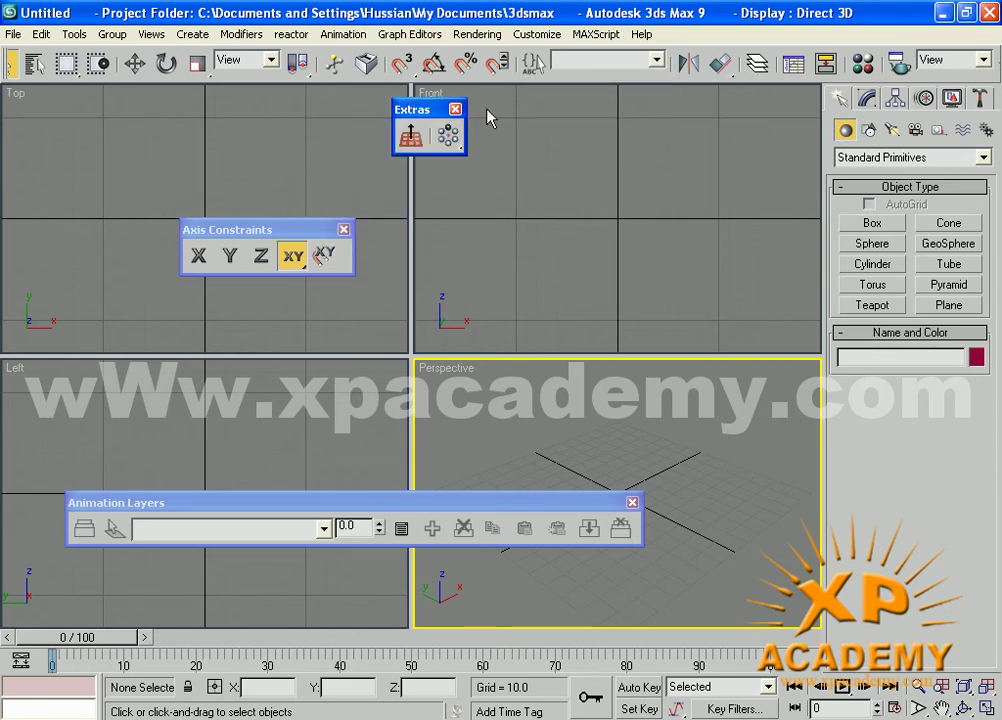
click(455, 109)
click(343, 229)
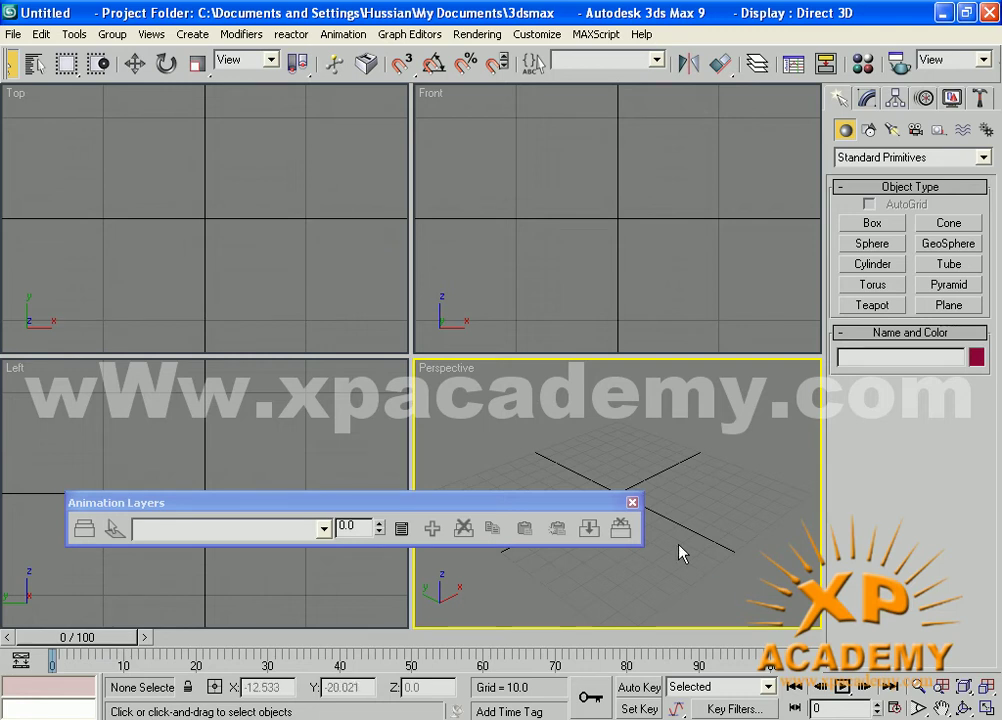
click(632, 502)
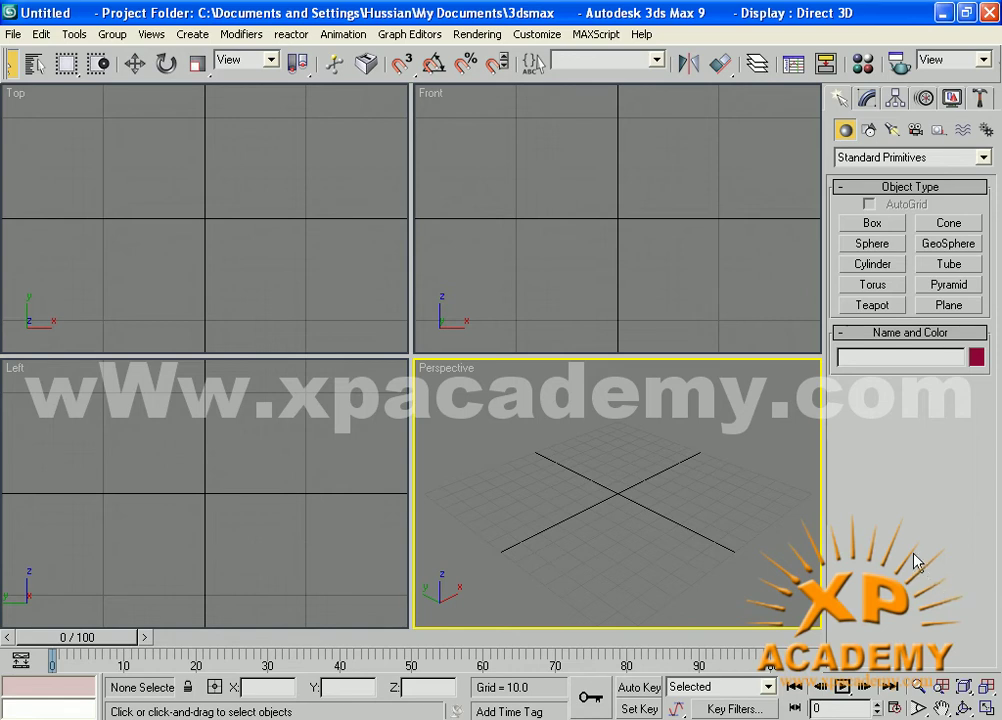
Examine the creation settings of each standard primitive, going through Box, Sphere, Cone, GeoSphere, Tube, Pyramid, Plane, Teapot, Torus and Cylinder.
click(880, 224)
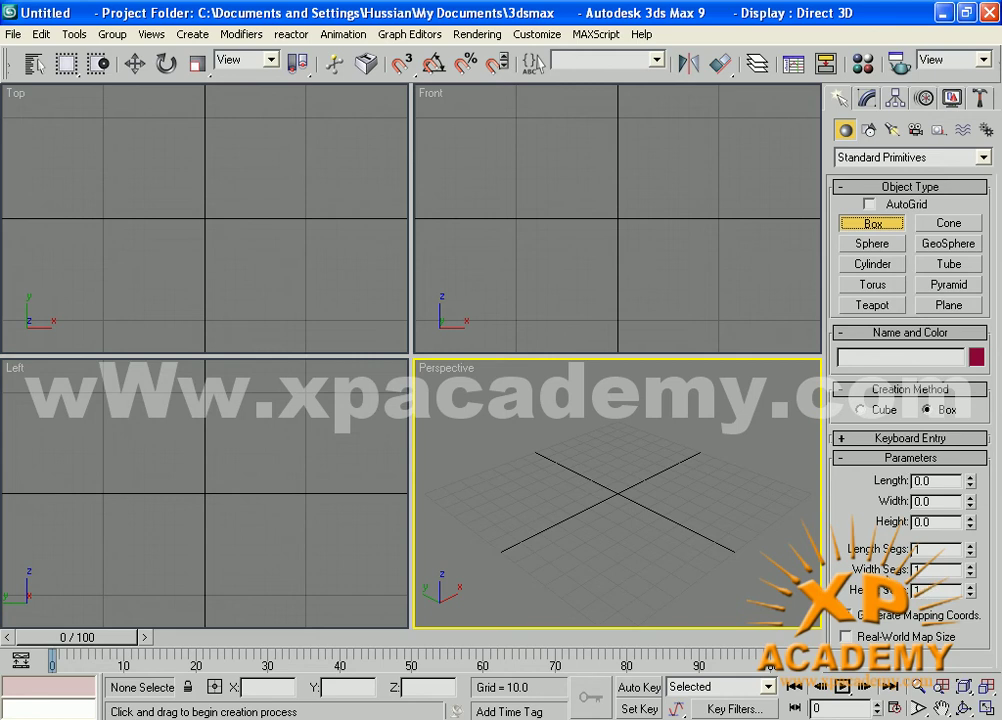
click(870, 244)
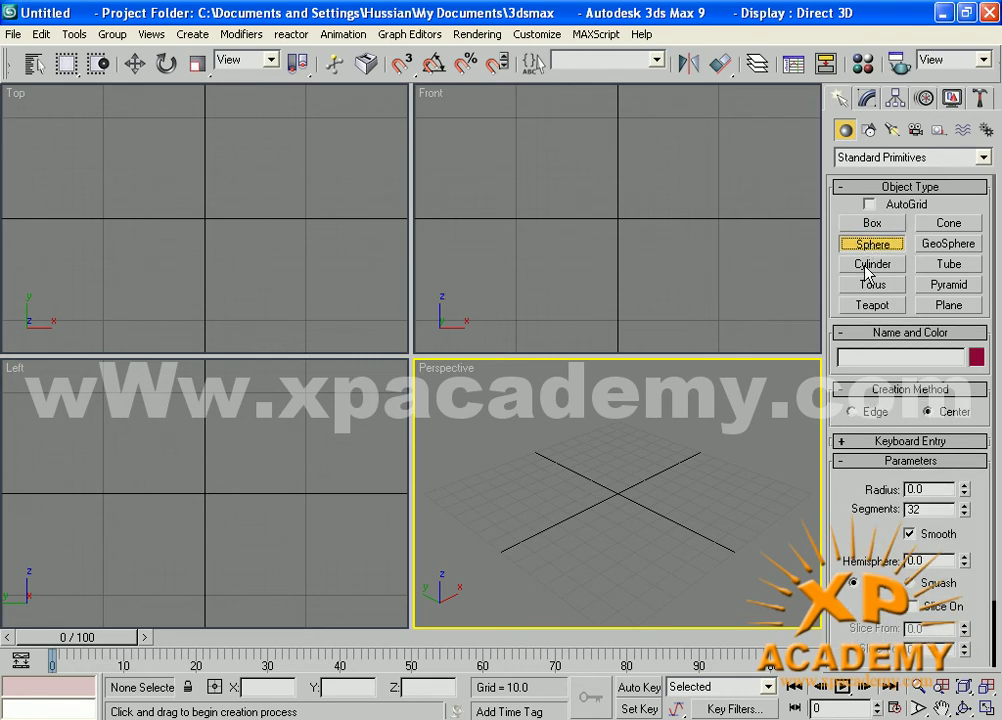
click(948, 223)
click(950, 244)
click(955, 266)
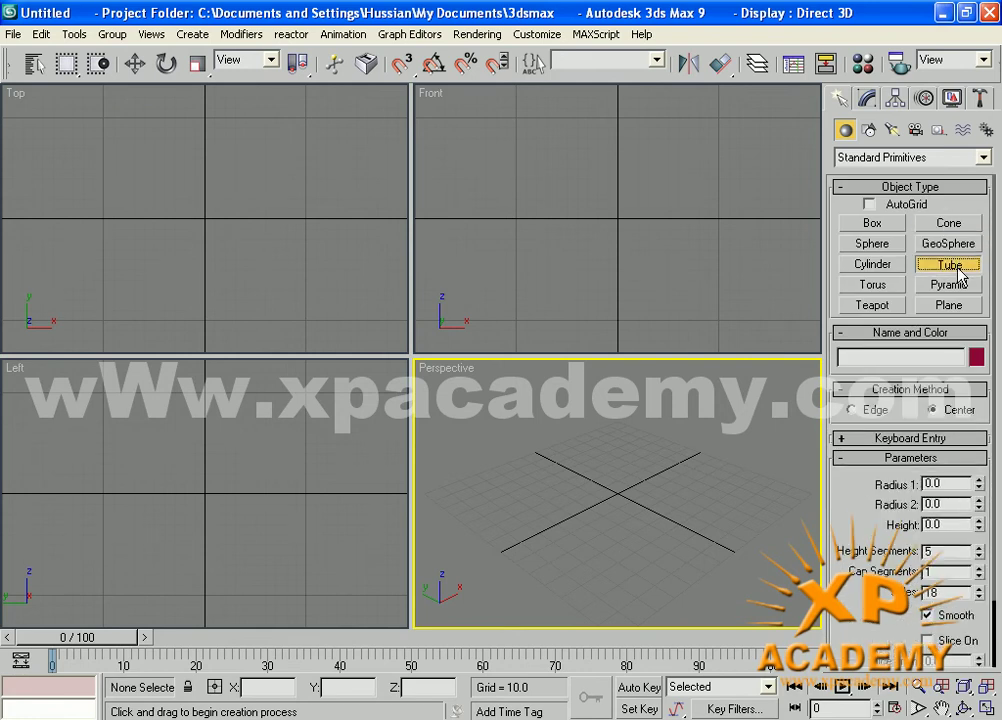
click(950, 285)
click(950, 305)
click(872, 305)
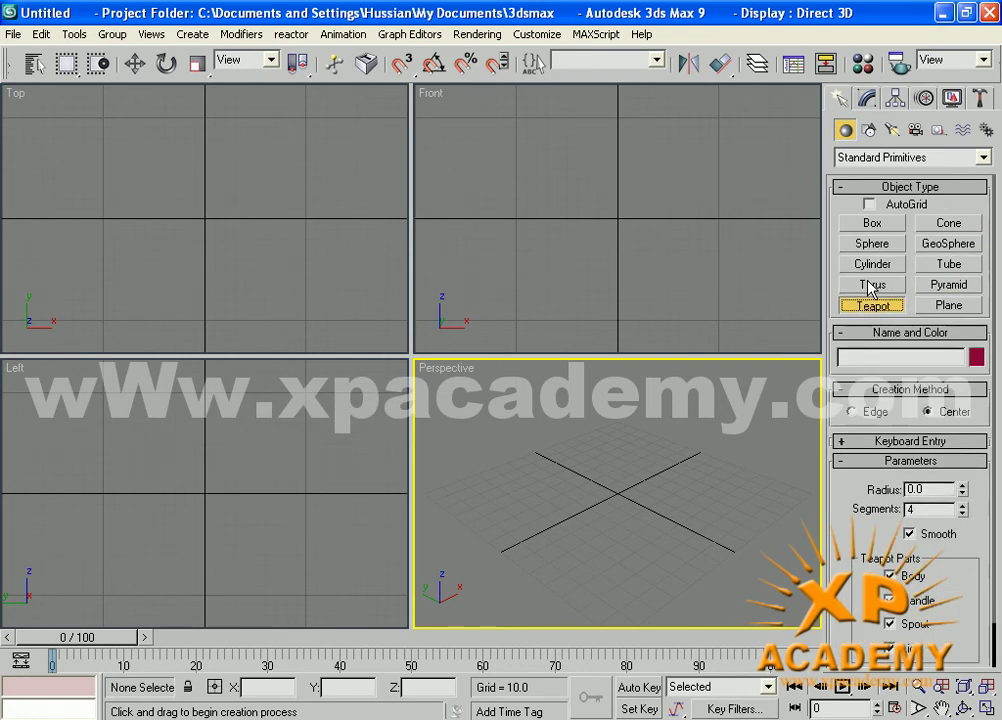
click(869, 287)
click(870, 264)
Look through the full length of the Cylinder's creation rollouts, and compare the GeoSphere and Cone parameters.
scroll(850, 500, down, 2)
scroll(851, 462, up, 2)
scroll(846, 528, down, 2)
scroll(850, 560, up, 2)
scroll(852, 520, down, 2)
scroll(940, 210, up, 2)
click(935, 243)
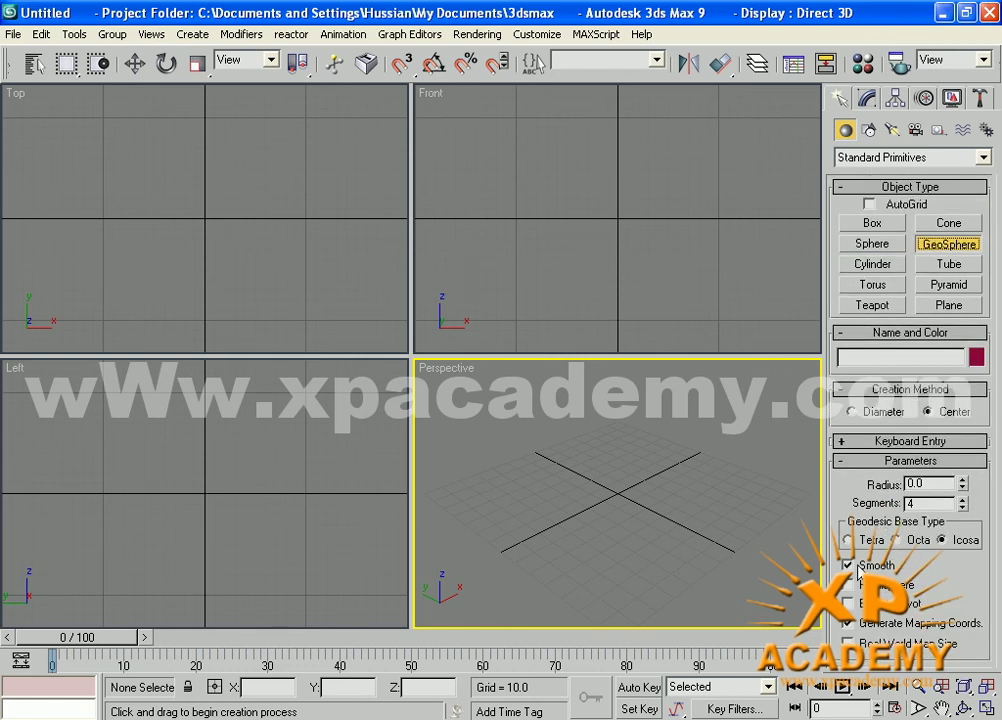
click(949, 223)
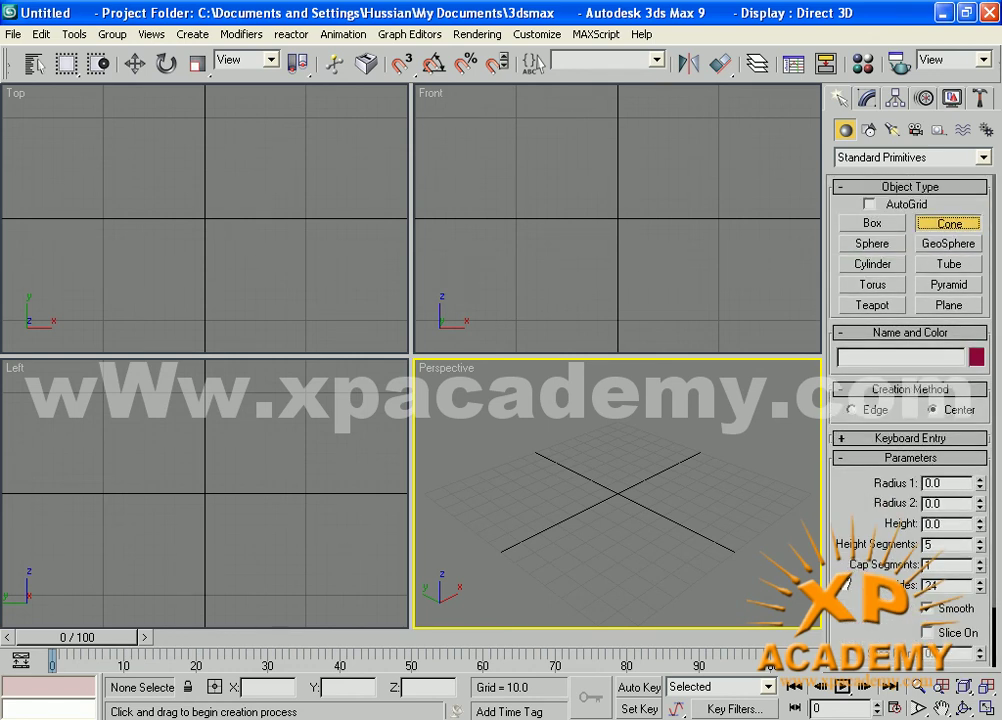
Look through the Cone's creation rollouts, from Object Type down to the slice and mapping parameters.
scroll(851, 598, down, 1)
scroll(851, 598, down, 1)
scroll(850, 376, up, 2)
scroll(851, 590, down, 1)
scroll(846, 506, up, 1)
scroll(857, 555, down, 2)
scroll(857, 566, up, 2)
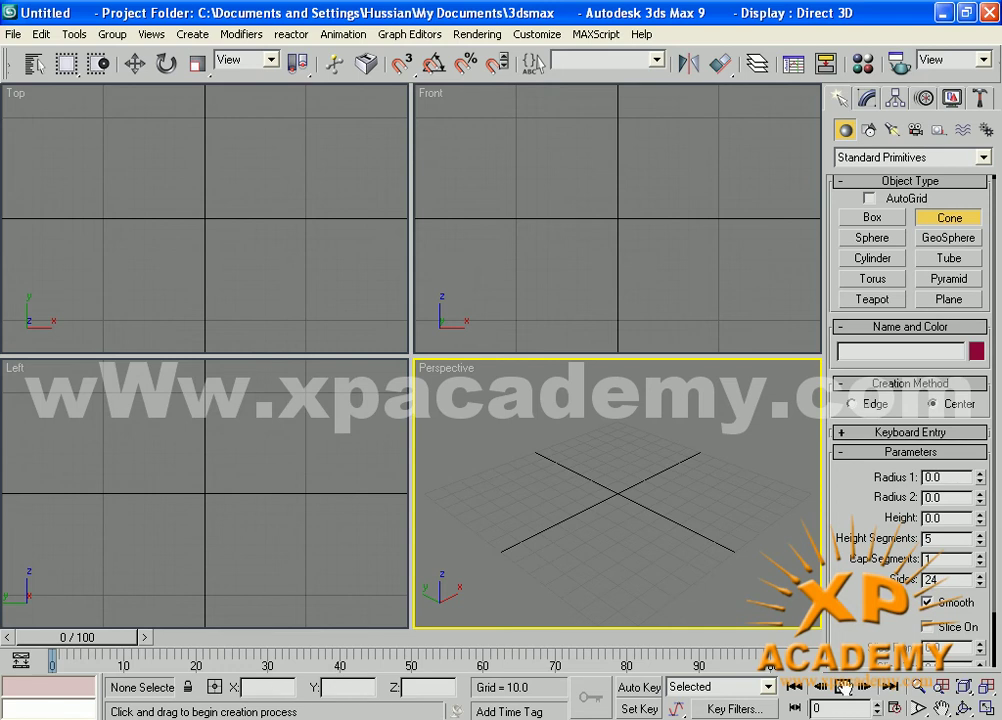
scroll(838, 496, down, 2)
scroll(838, 496, up, 2)
scroll(900, 470, down, 1)
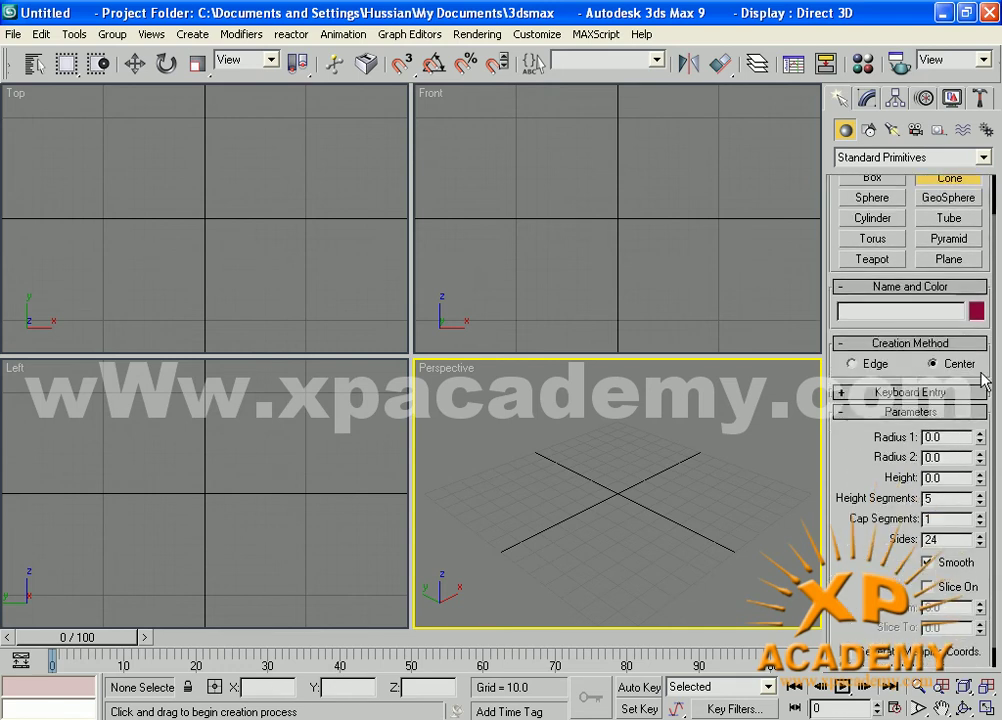
Widen the command panel to two columns, leave Cone creation, and narrow the panel back to a single column.
drag(820, 388, 742, 387)
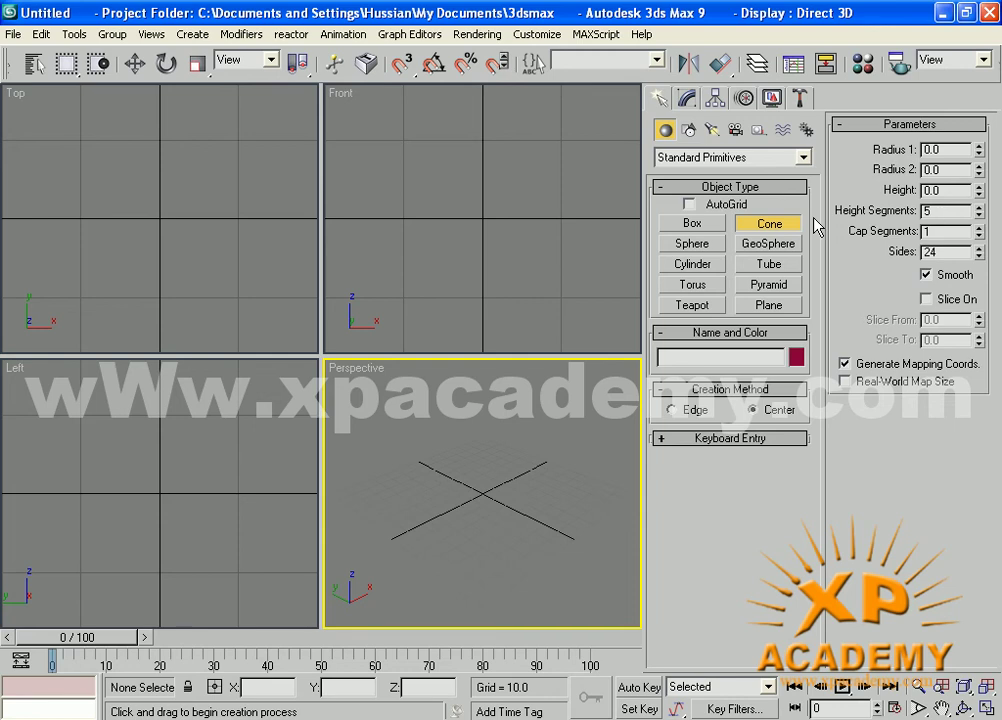
right_click(561, 400)
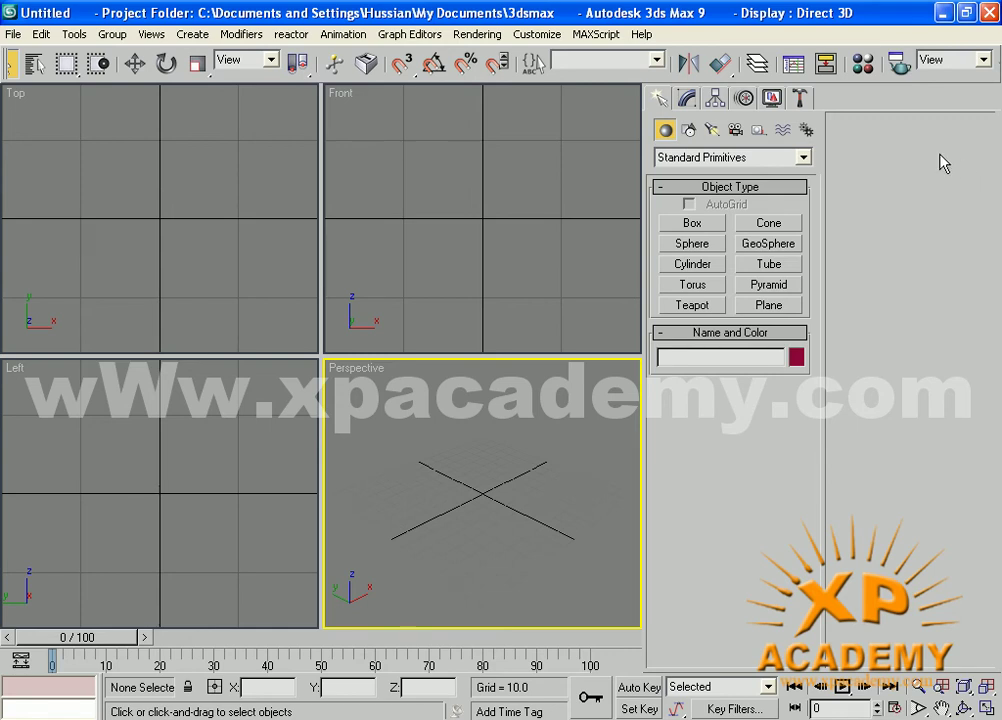
drag(645, 422, 845, 427)
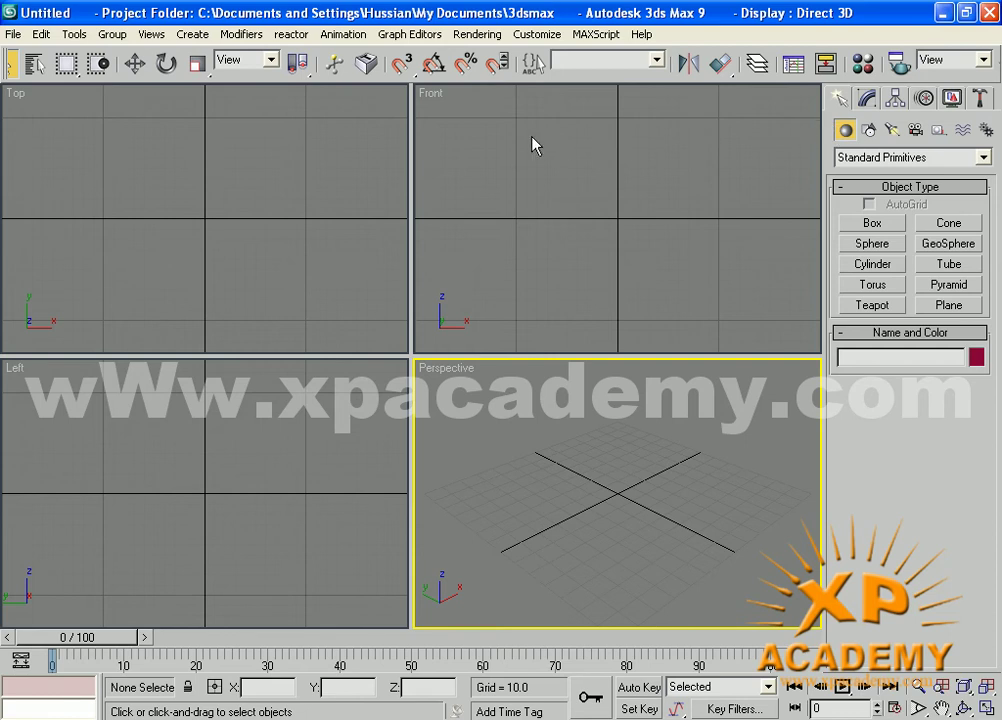
drag(825, 416, 650, 416)
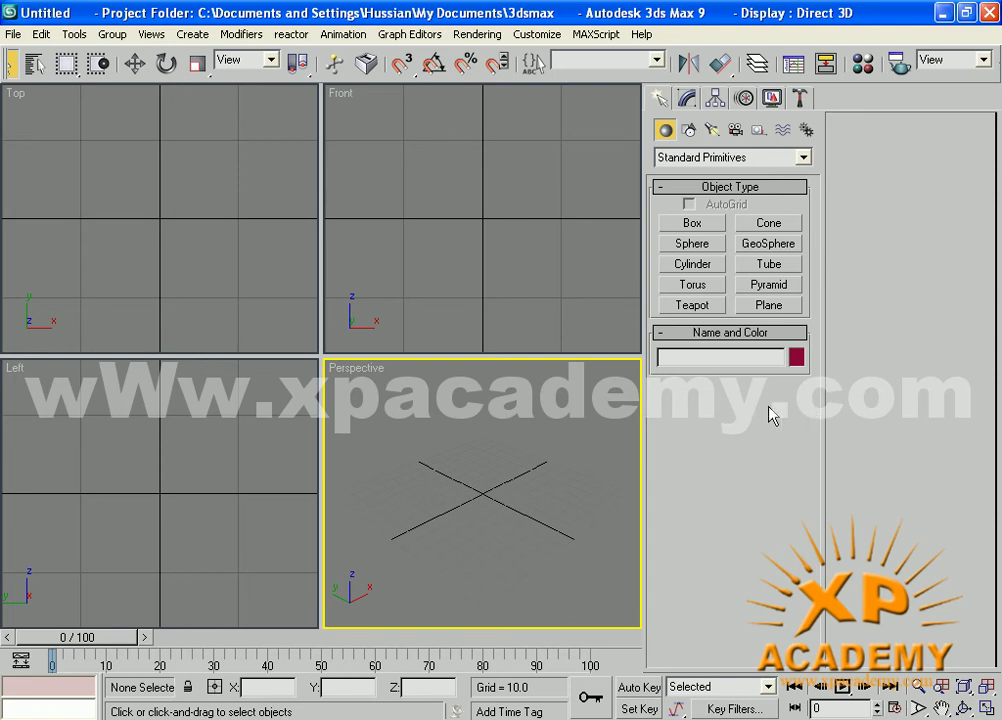
drag(648, 456, 910, 461)
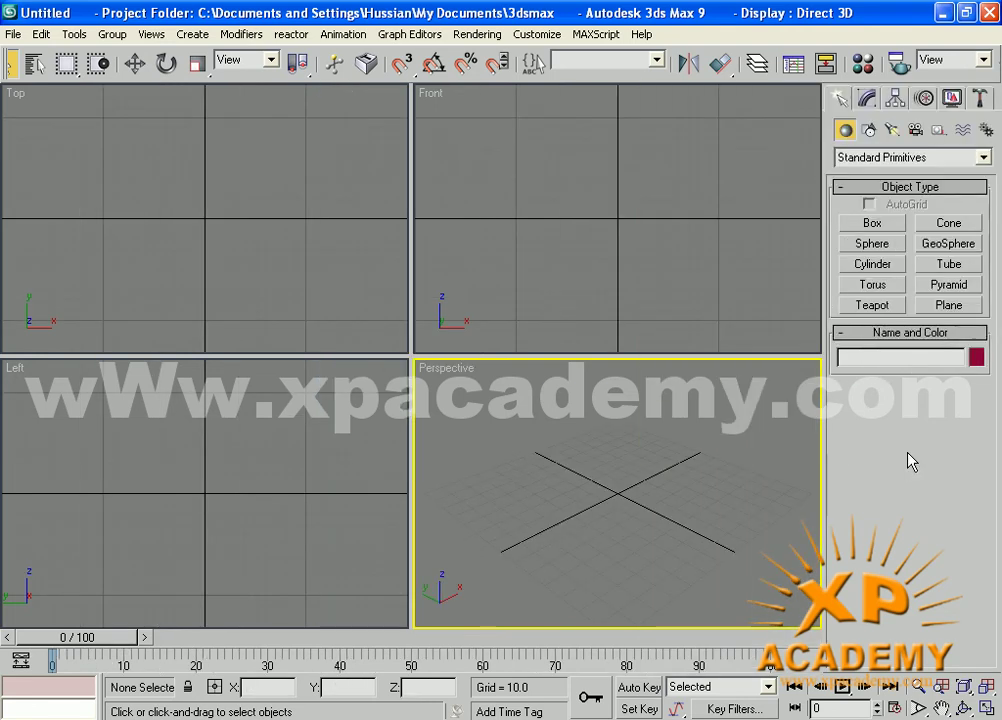
Float the command panel over the viewports and dock it again with the Right option.
click(830, 97)
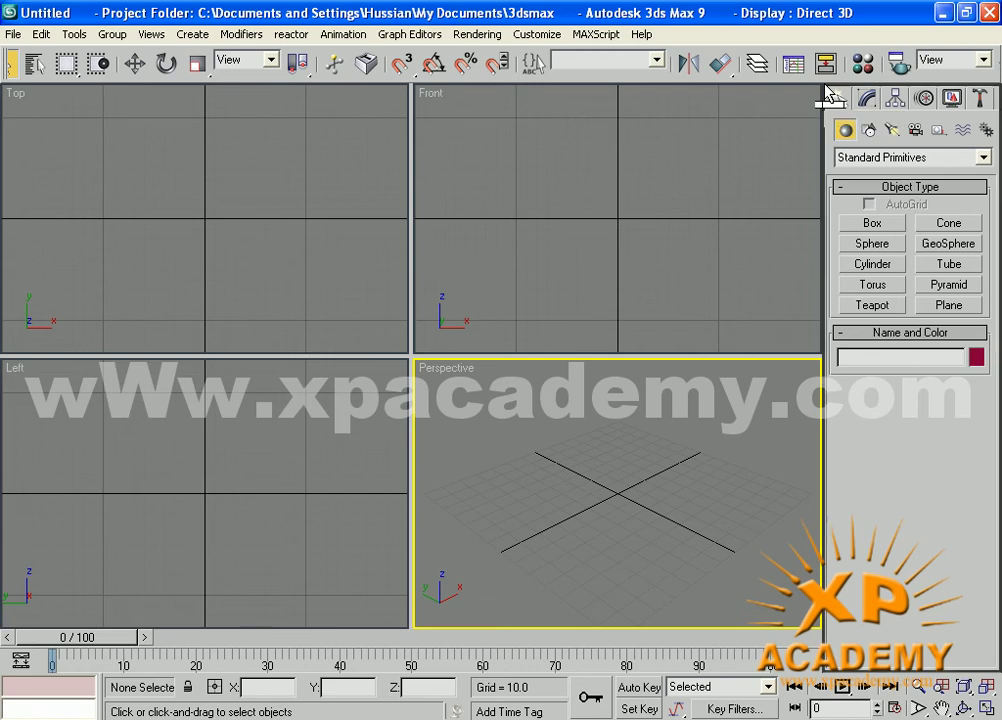
drag(828, 95, 570, 112)
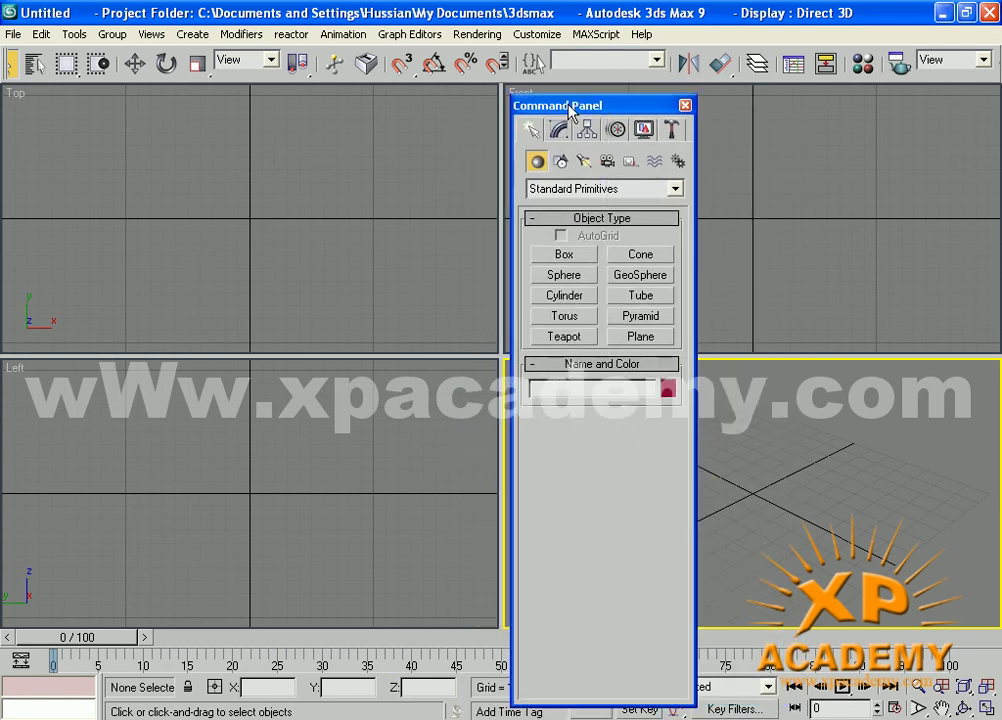
right_click(692, 166)
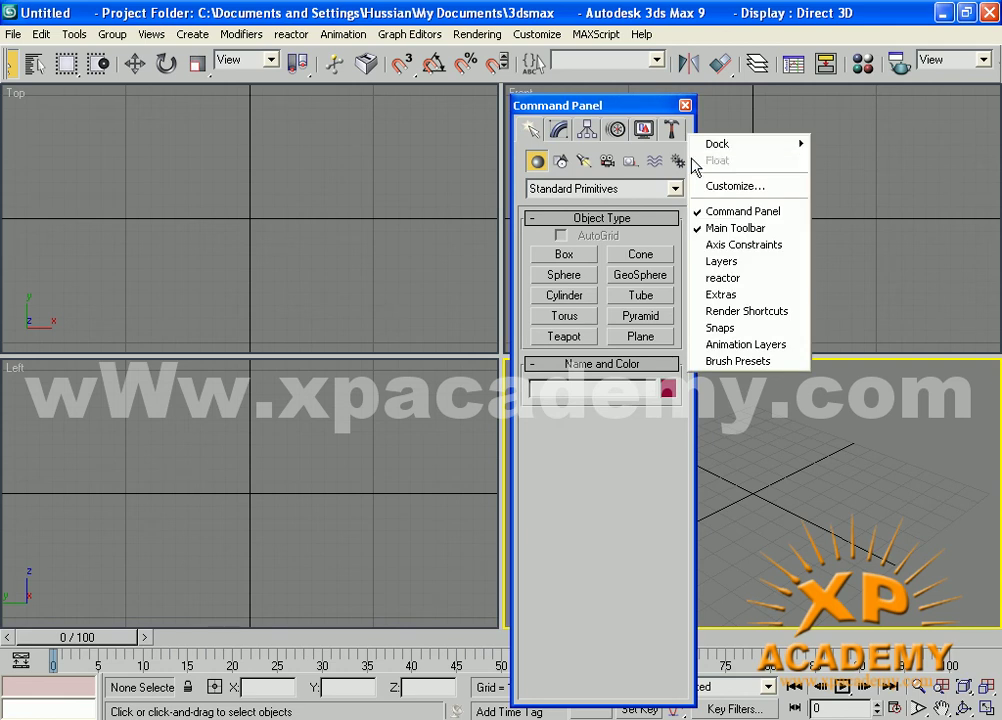
right_click(687, 398)
click(617, 497)
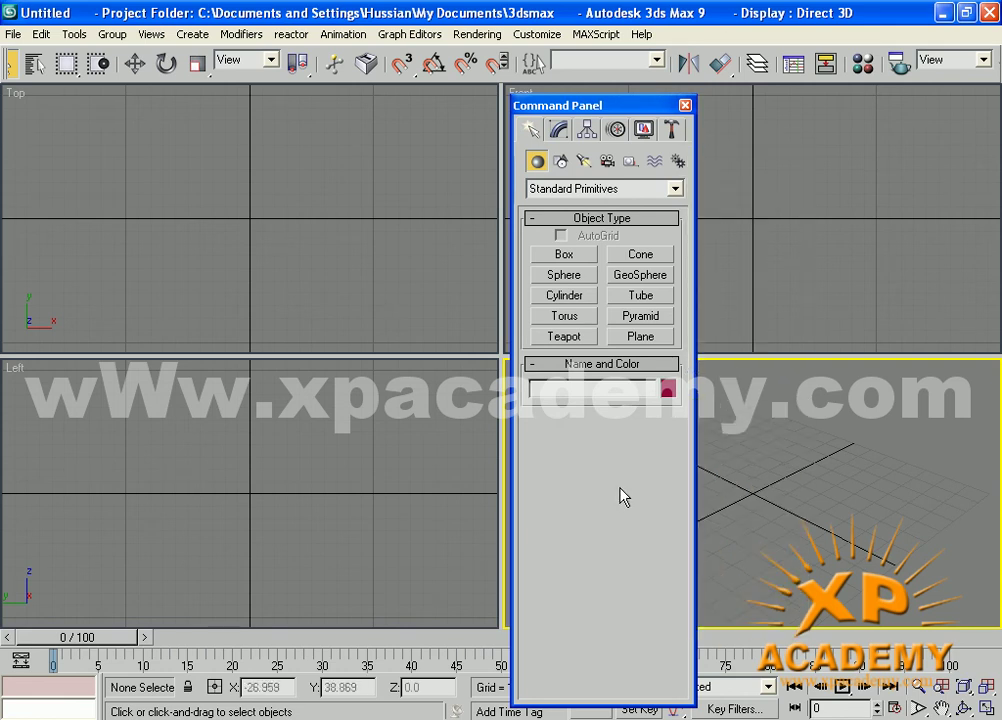
right_click(691, 462)
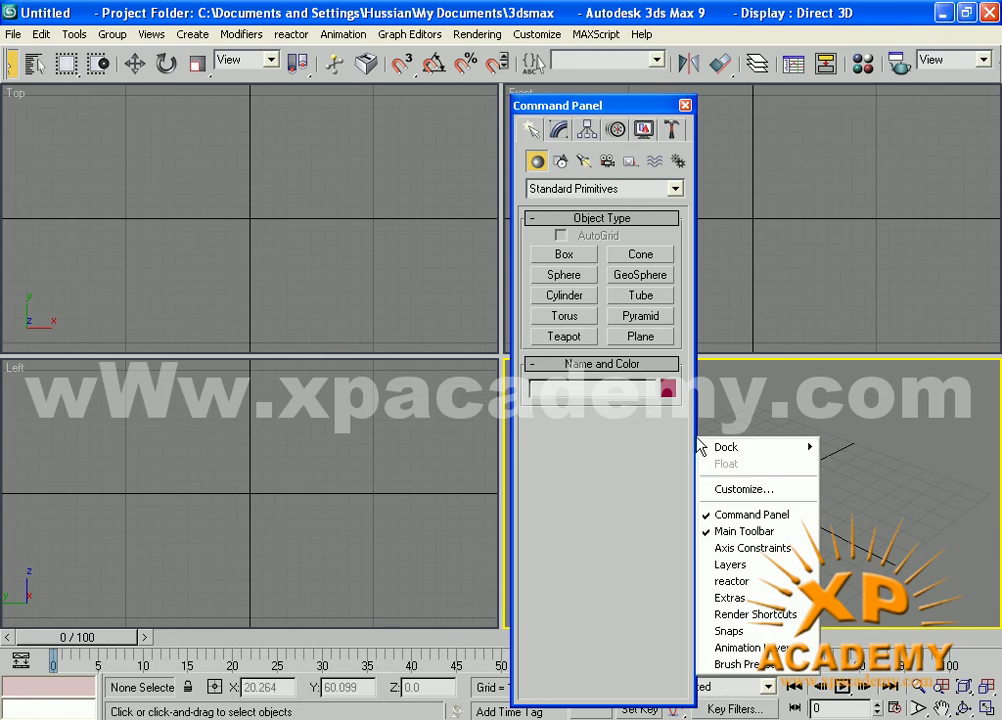
mouse_move(733, 455)
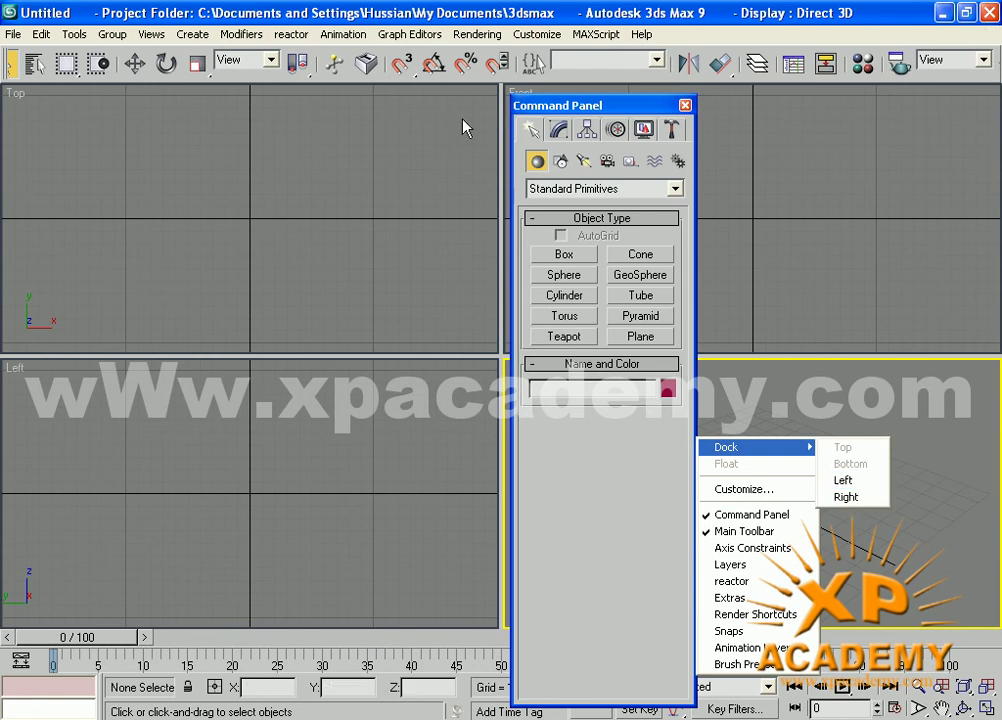
click(848, 497)
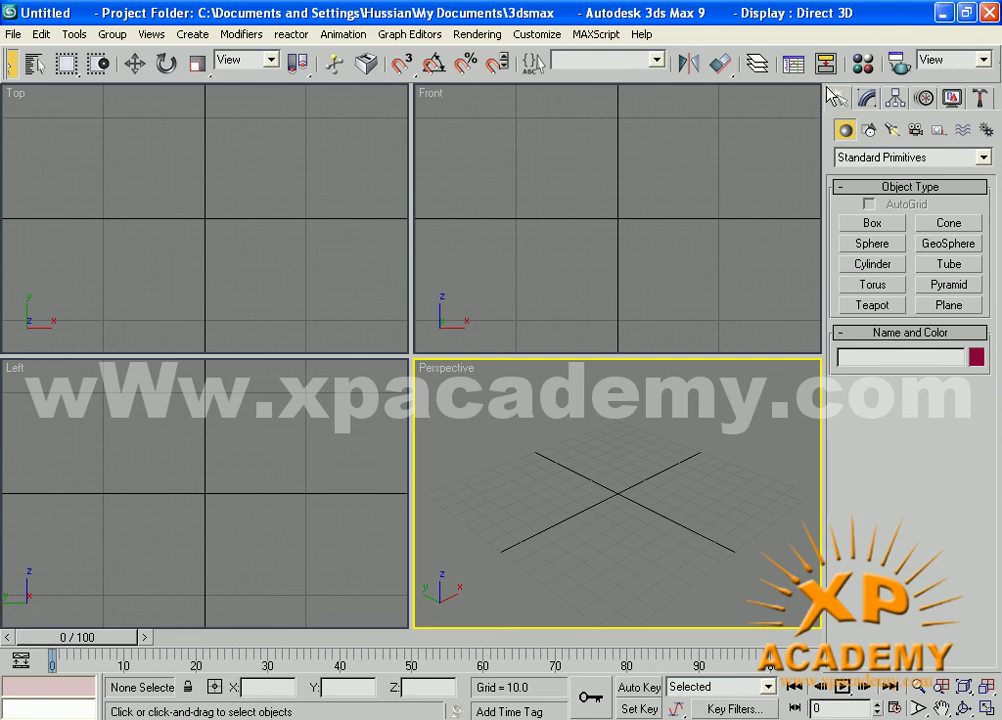
Float the command panel and dock it with the Left option.
drag(826, 97, 696, 159)
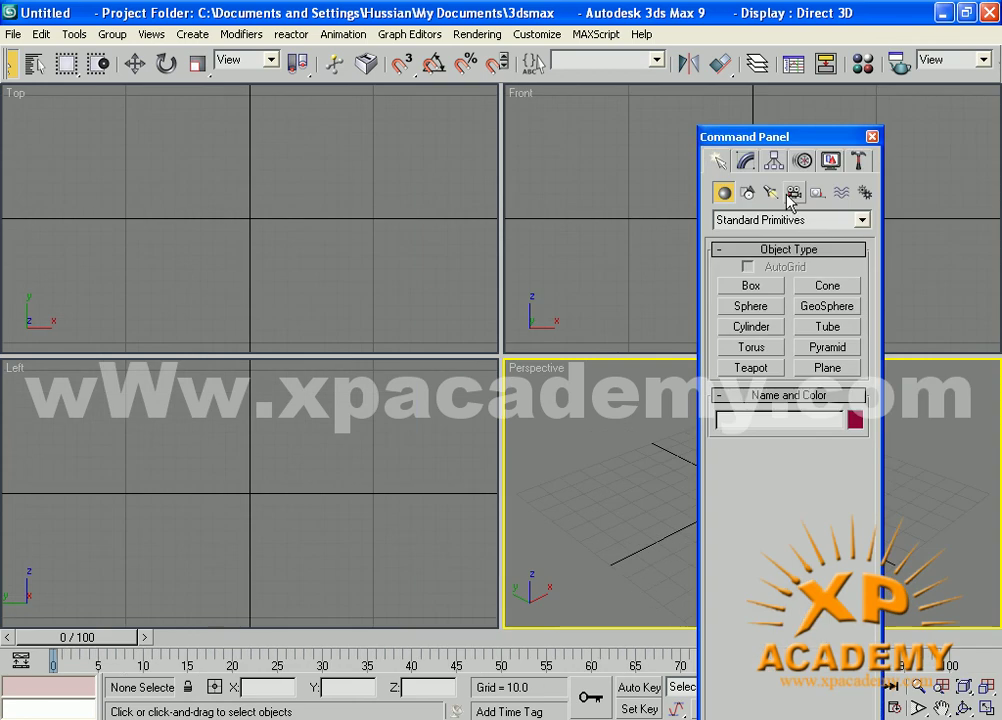
right_click(878, 265)
mouse_move(928, 268)
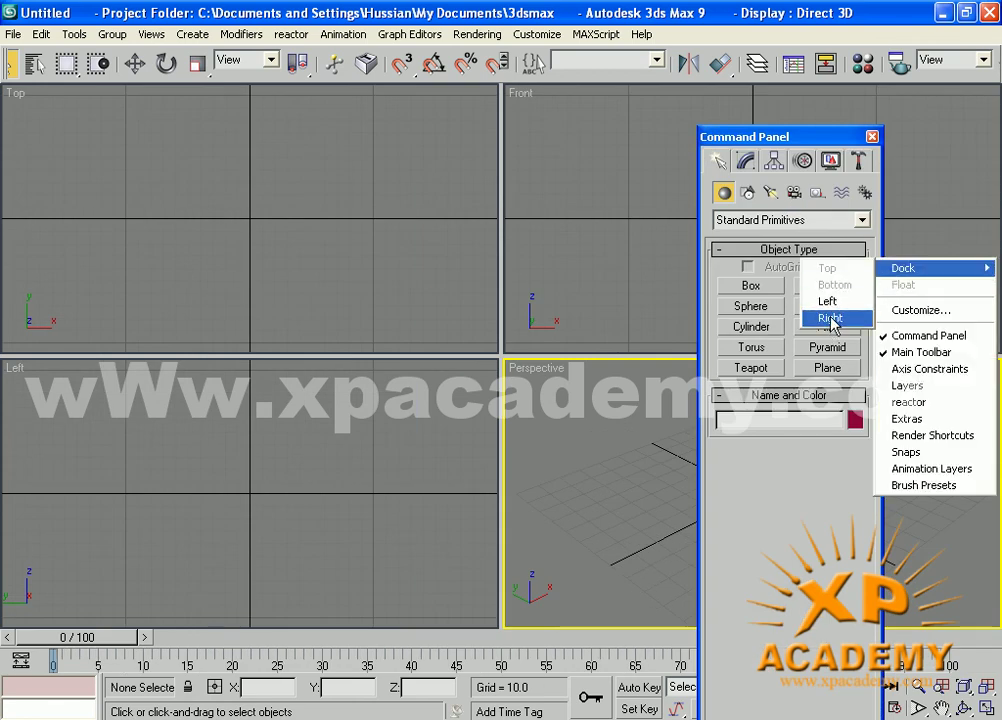
click(833, 302)
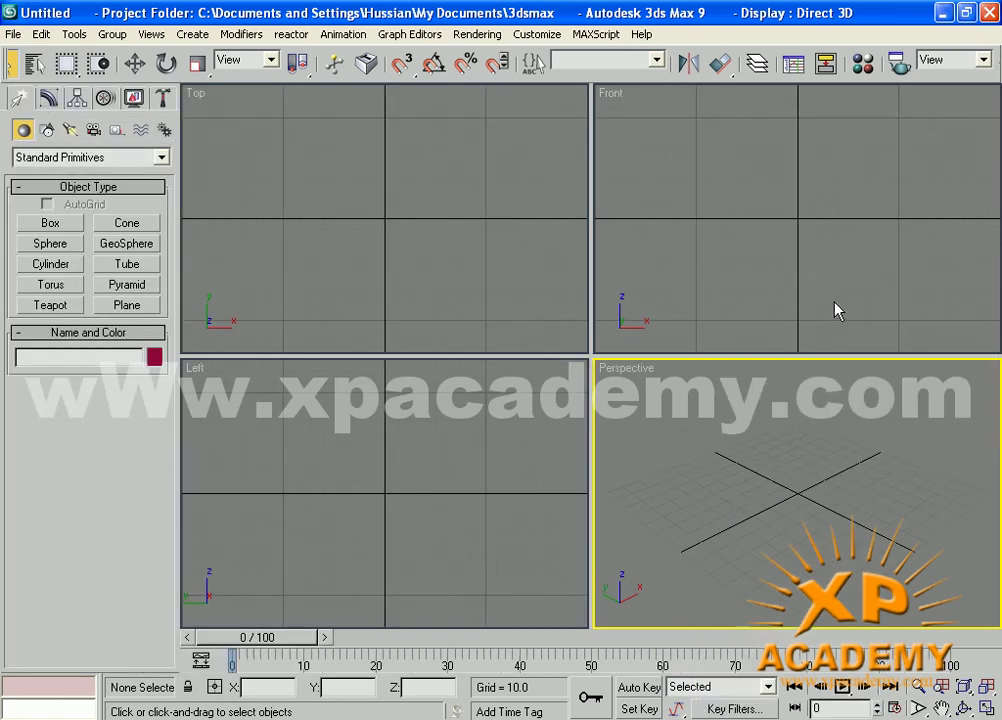
Float the command panel away from its left dock and return it with the Right dock option.
drag(8, 113, 538, 130)
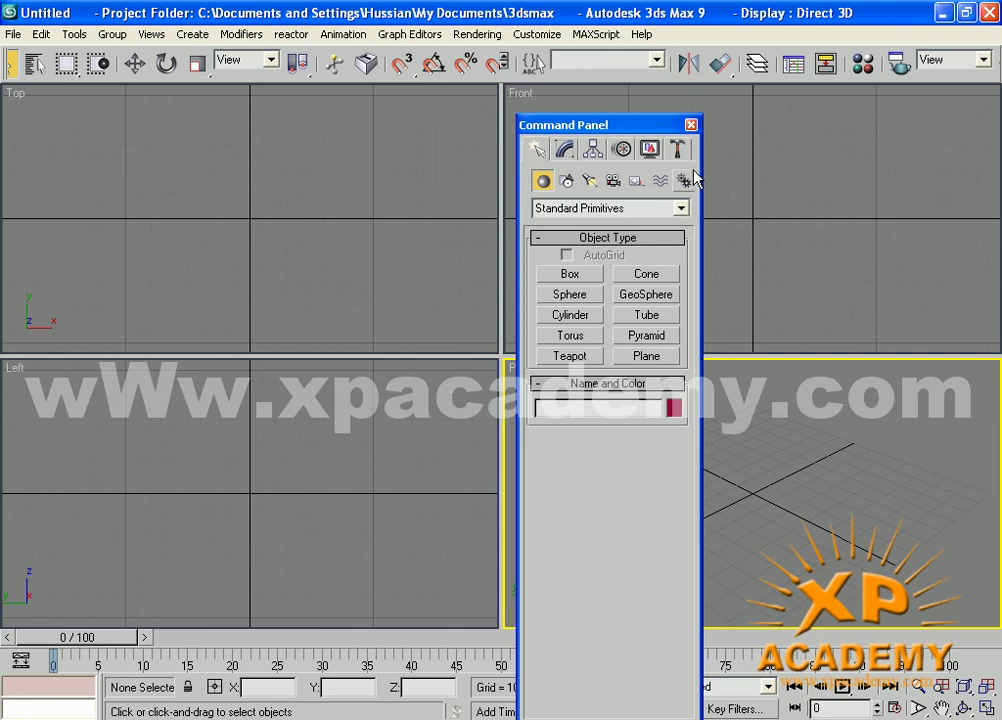
right_click(698, 312)
mouse_move(765, 295)
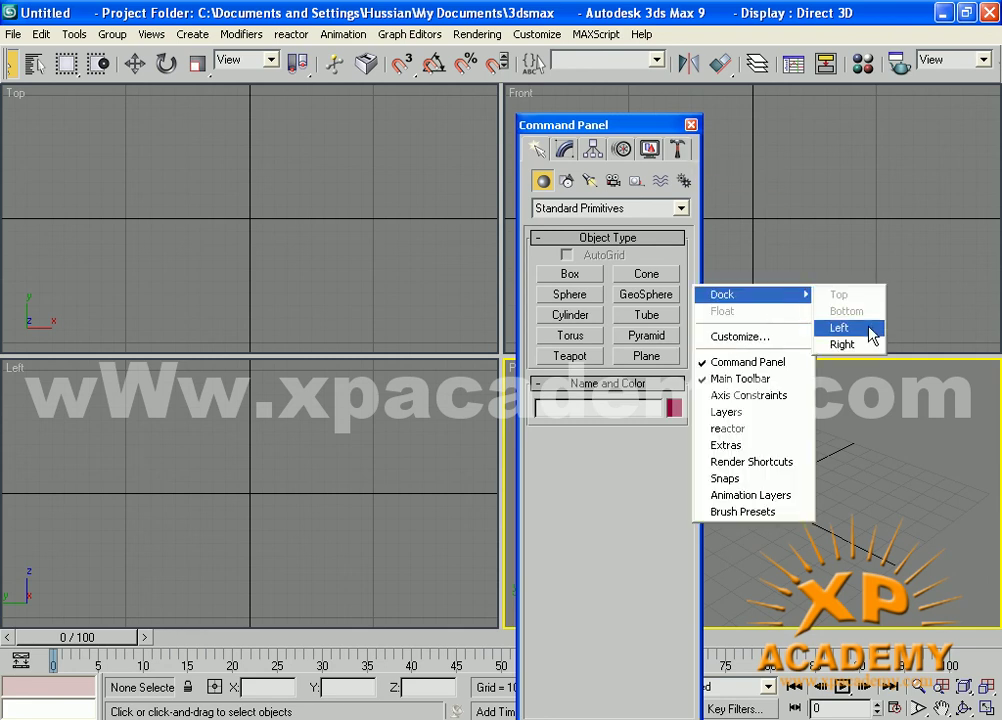
click(842, 344)
Undock the command panel as a floating window and close it.
drag(829, 98, 645, 106)
click(810, 113)
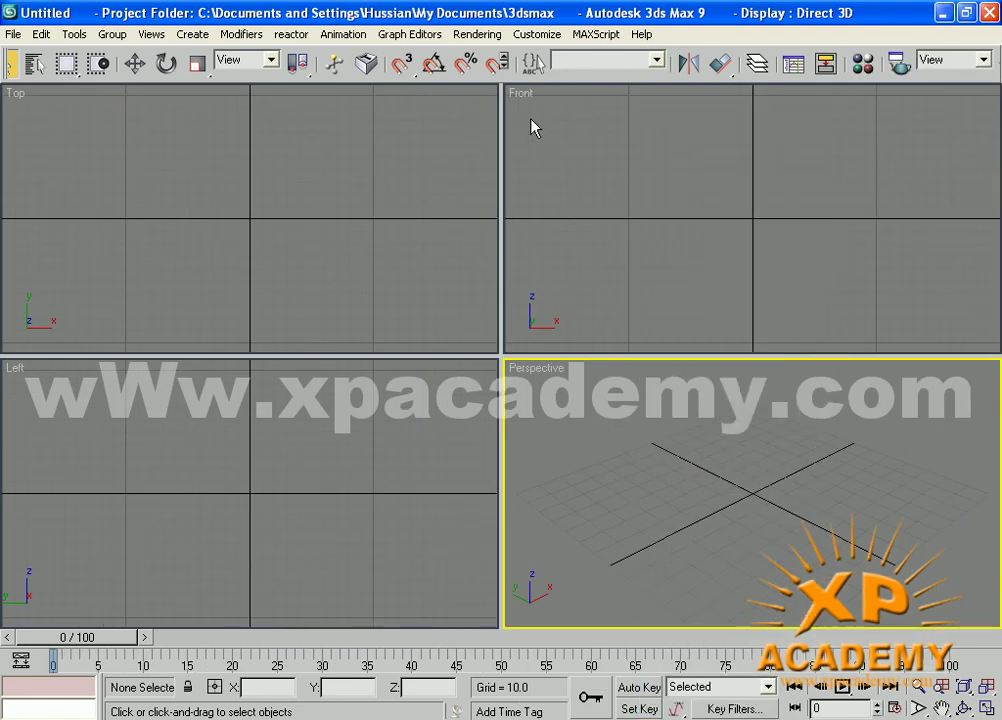
Show the hidden command panel again and redock it beside the viewports.
click(521, 36)
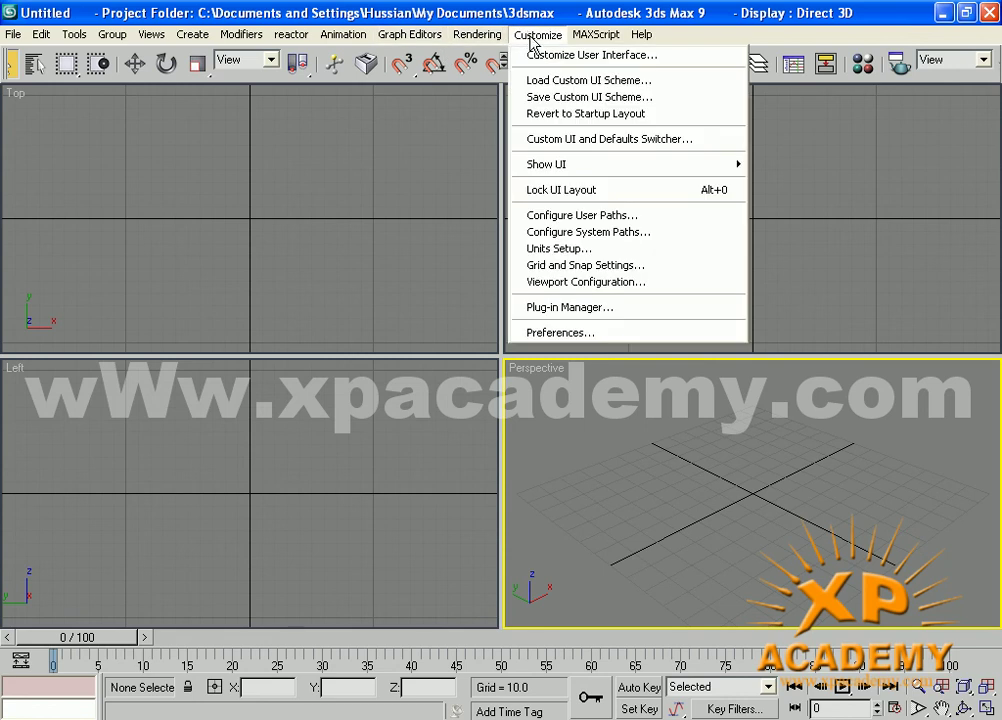
mouse_move(555, 177)
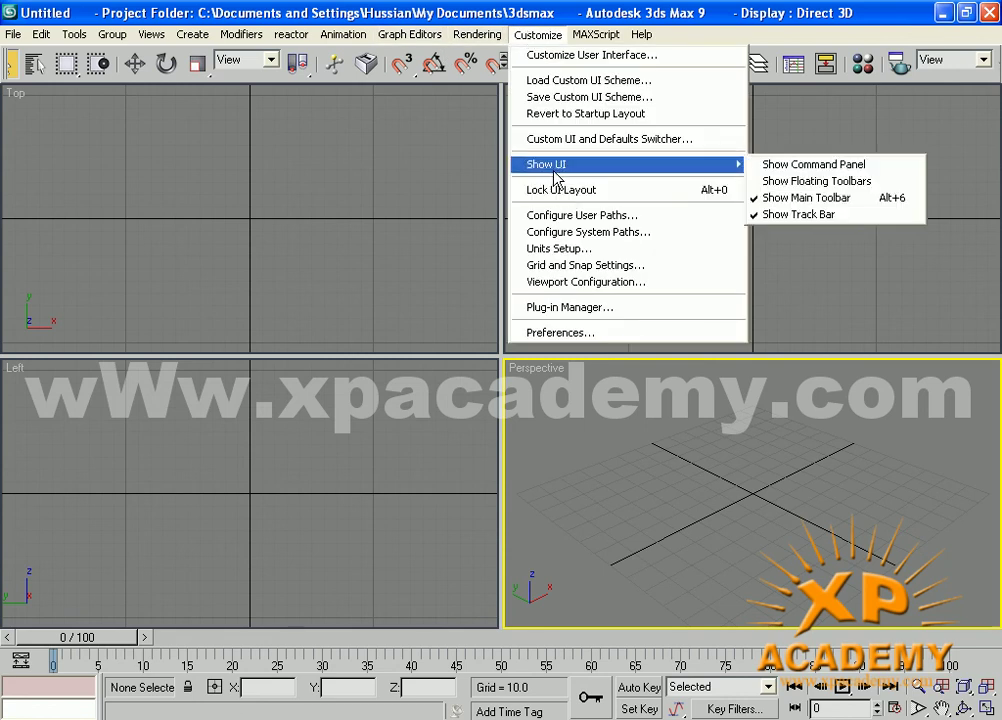
click(868, 166)
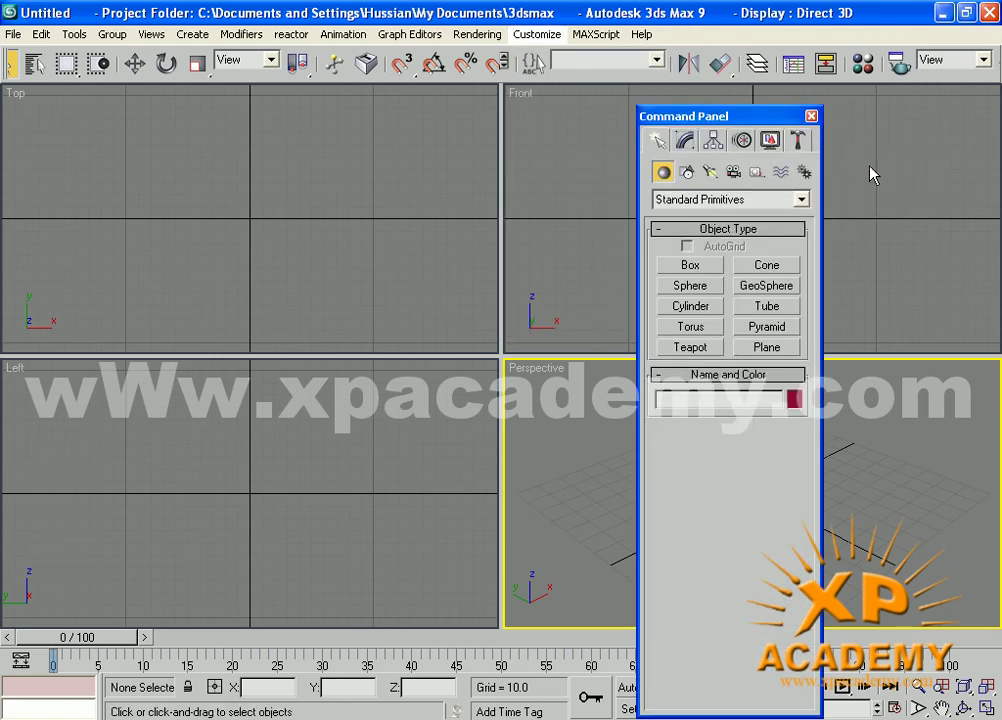
double_click(725, 117)
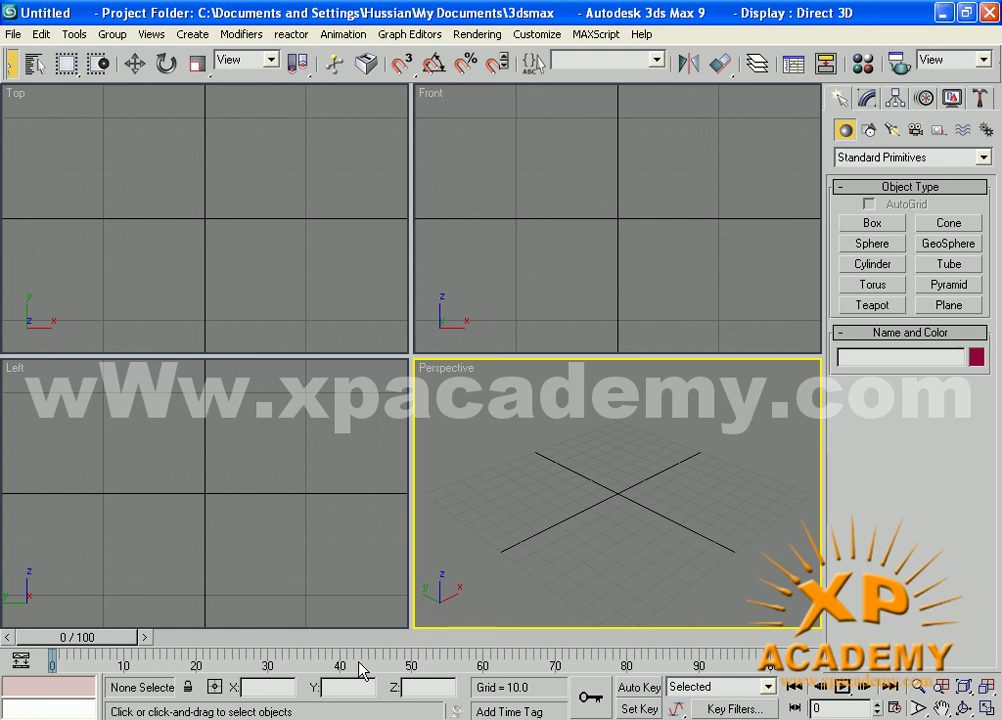
Hide the track bar below the viewports.
click(539, 37)
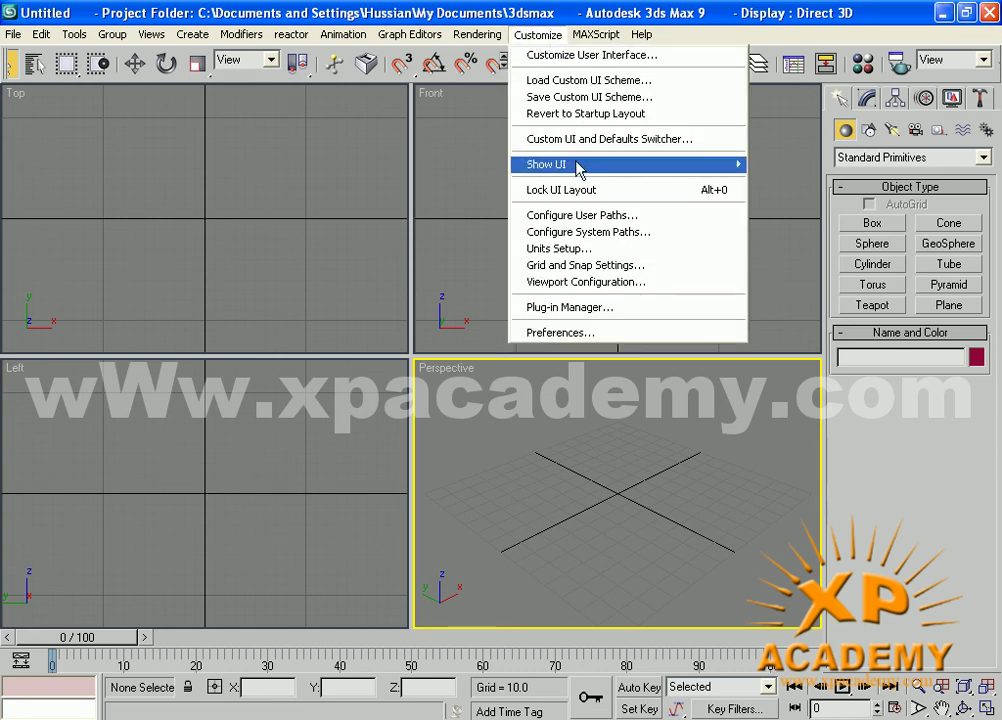
mouse_move(690, 164)
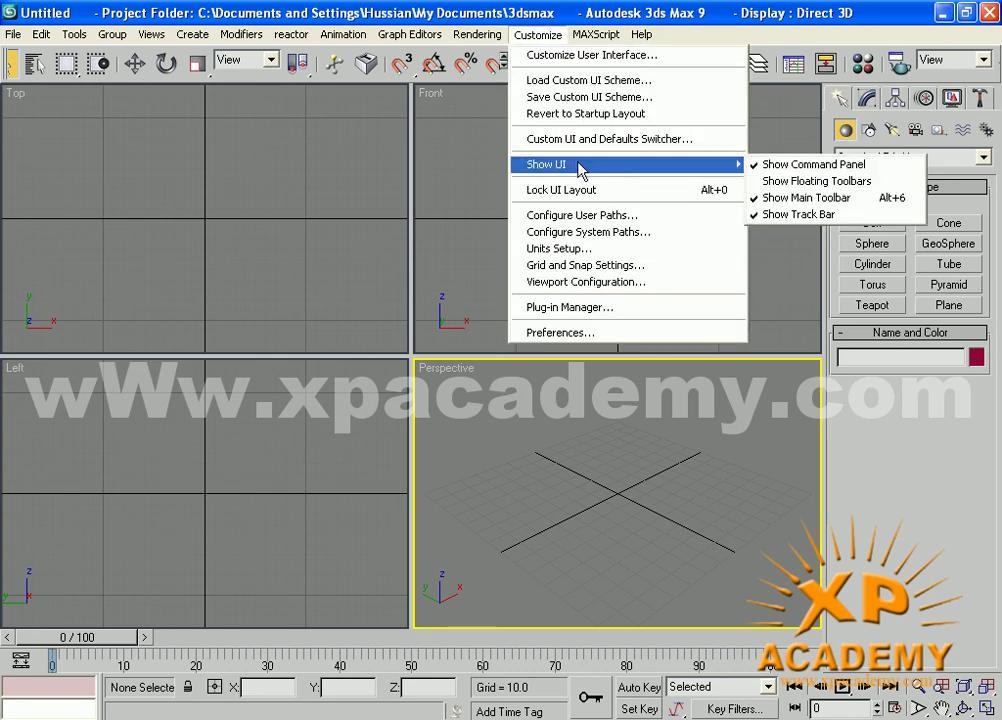
click(791, 214)
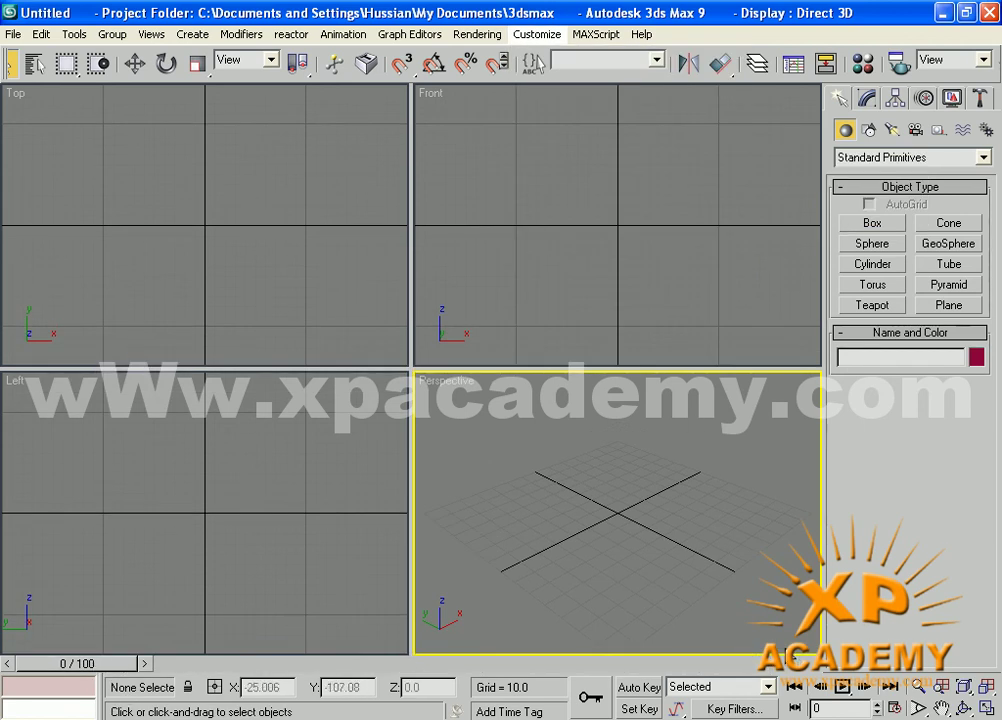
Step the time slider forward and back a few frames, and move it to frame 99.
click(147, 663)
click(153, 663)
click(157, 663)
click(161, 663)
click(31, 663)
click(25, 663)
click(19, 663)
drag(17, 668, 671, 664)
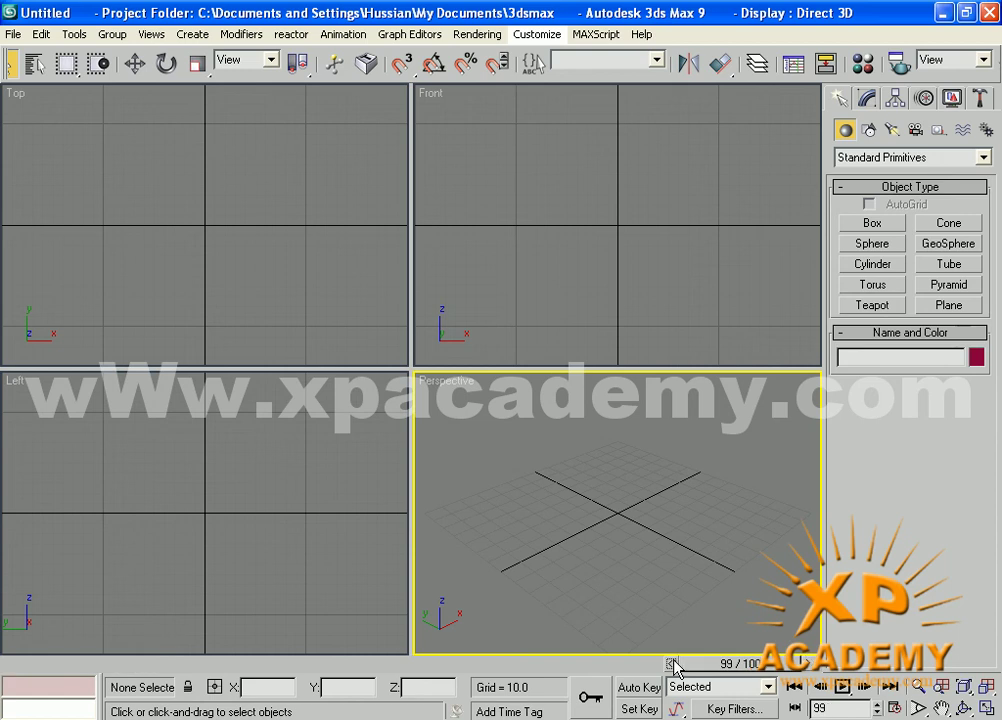
Show the track bar again below the time slider.
click(528, 32)
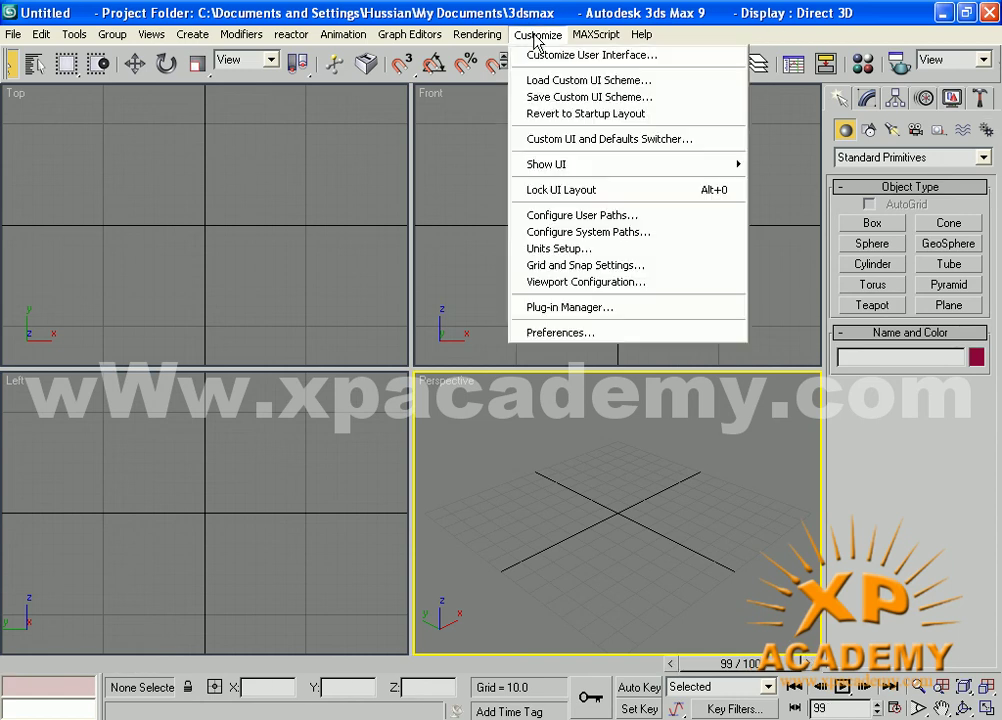
mouse_move(727, 168)
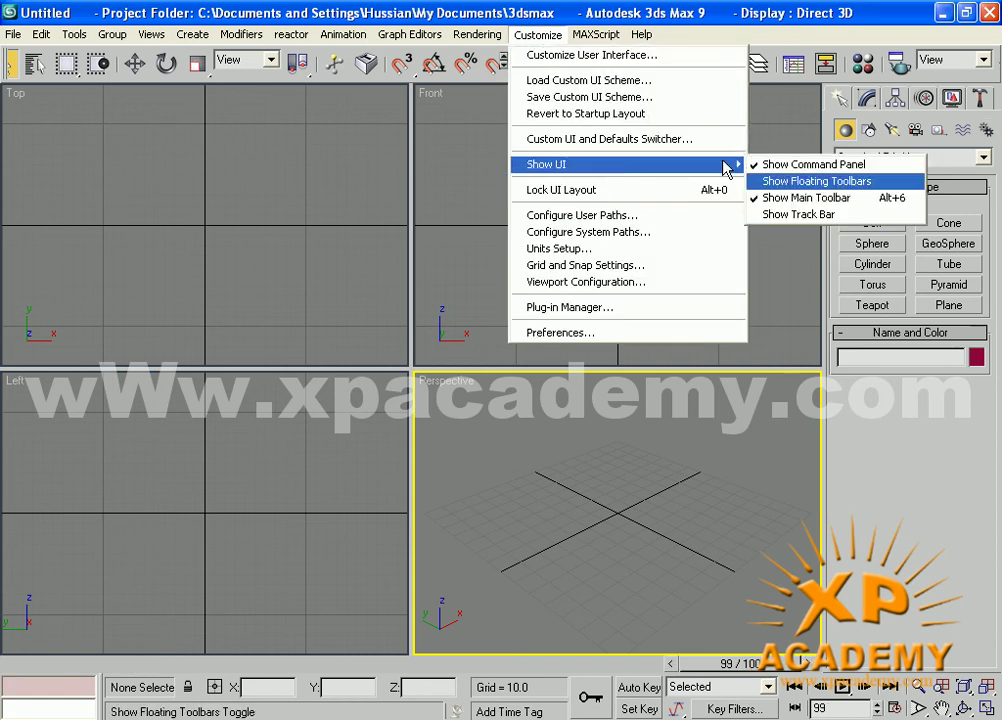
click(822, 216)
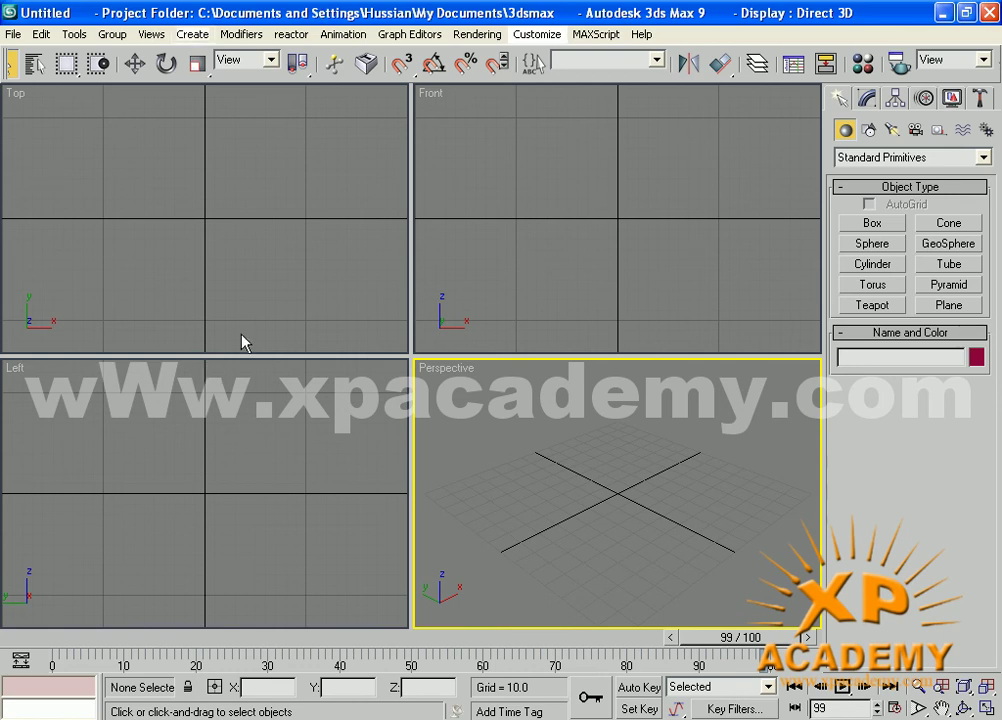
Preview the ModularToolbarsUI scheme and apply the ame-dark UI scheme with the Max initial tool settings.
click(530, 38)
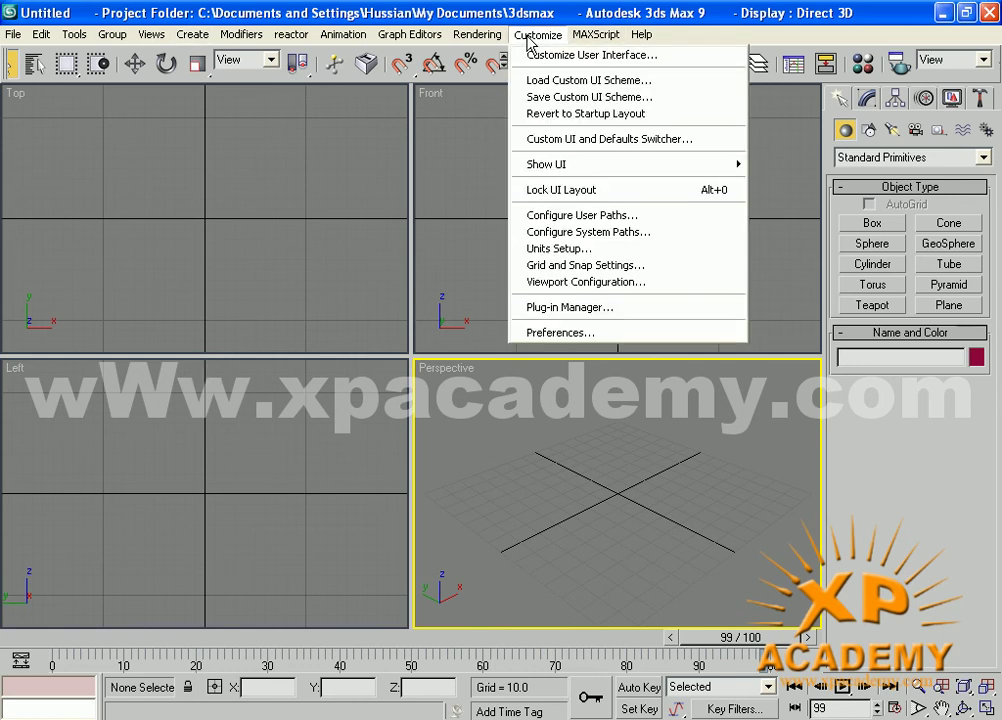
click(597, 141)
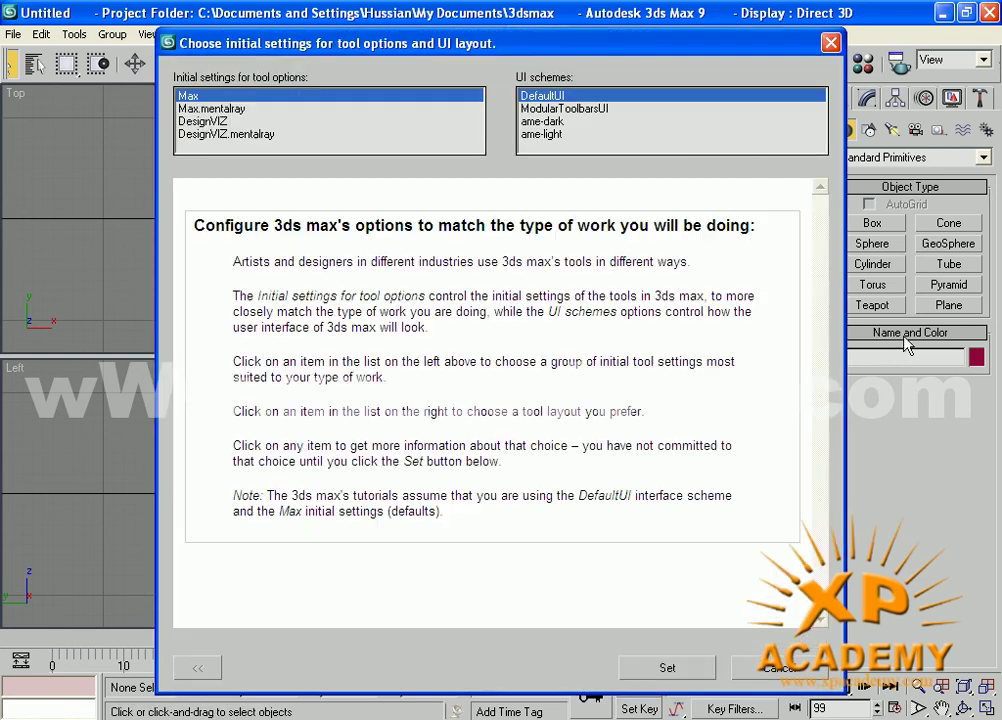
click(560, 109)
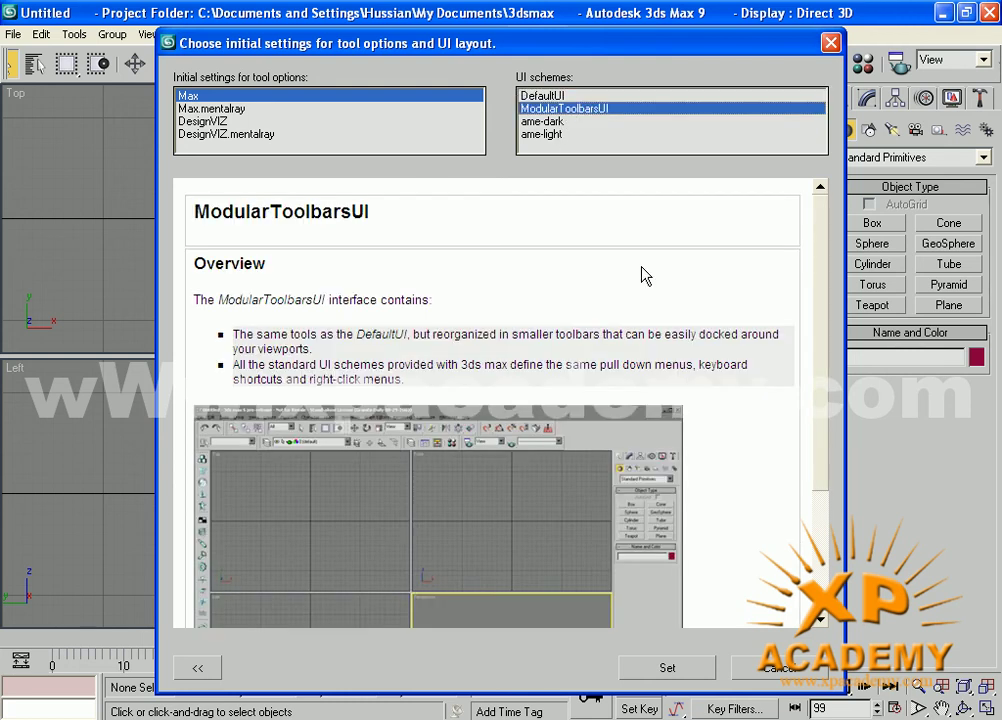
click(540, 121)
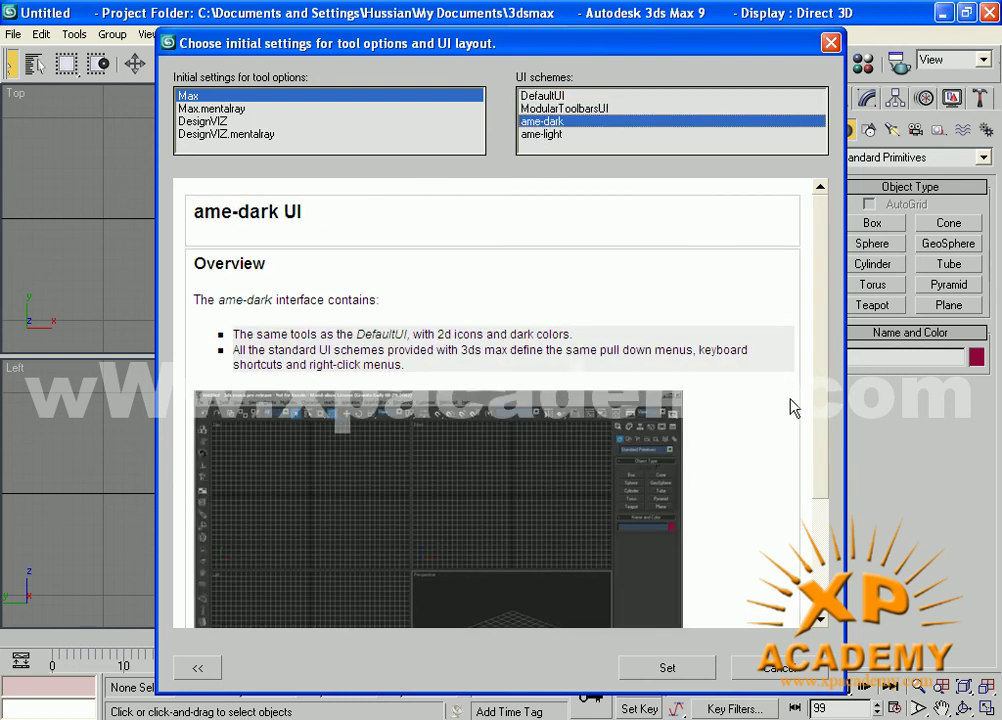
click(668, 670)
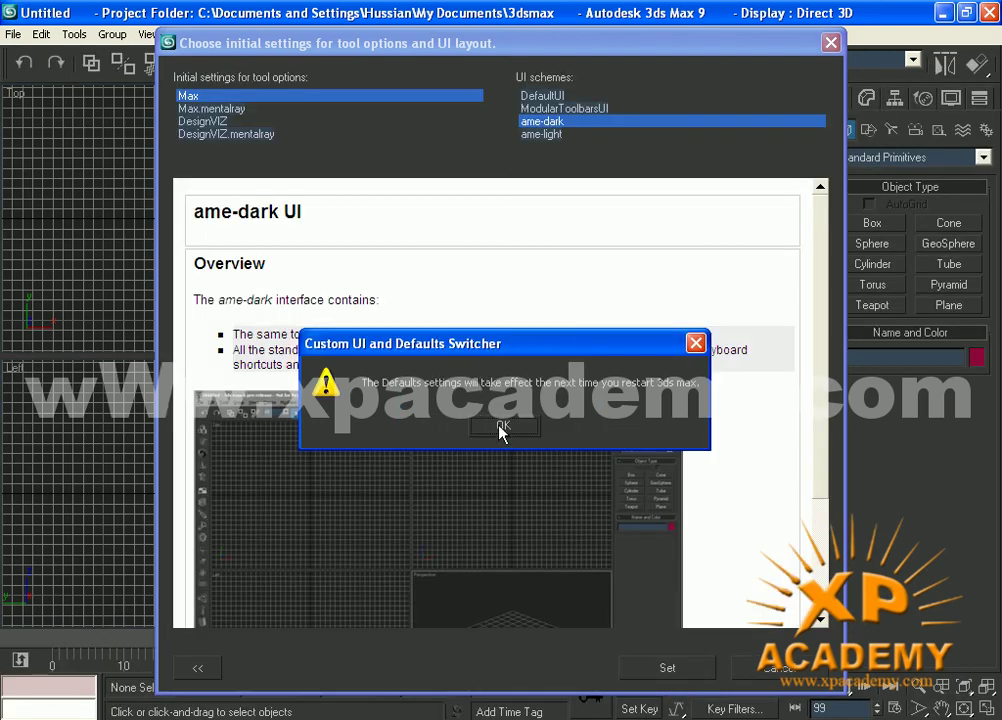
click(500, 428)
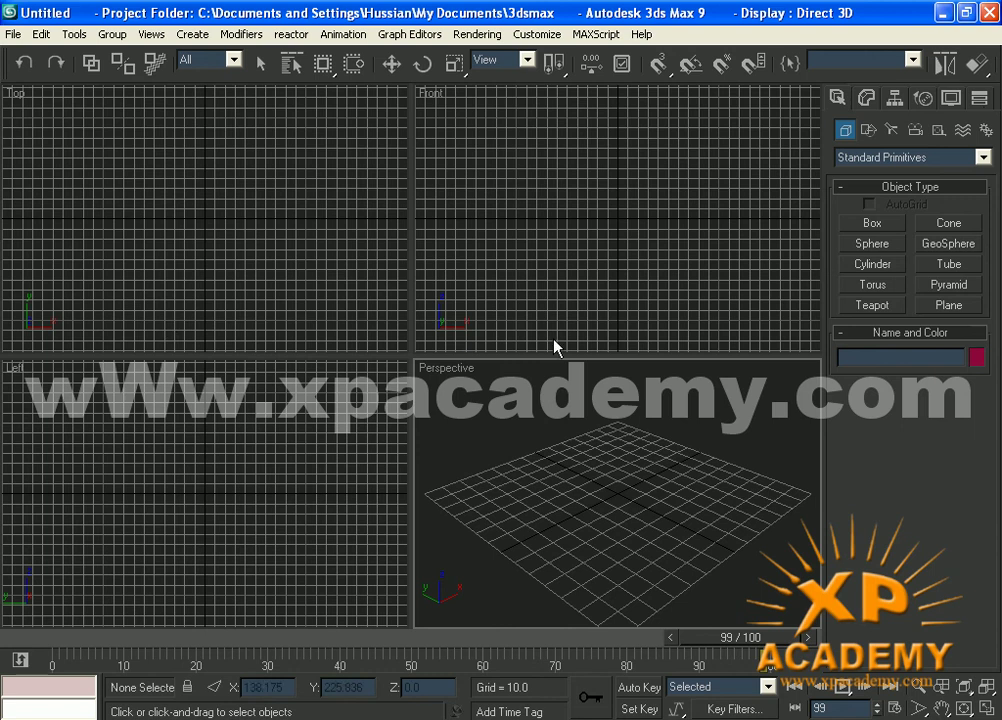
Apply the DefaultUI scheme with the Max initial tool settings through the Custom UI and Defaults Switcher.
click(538, 35)
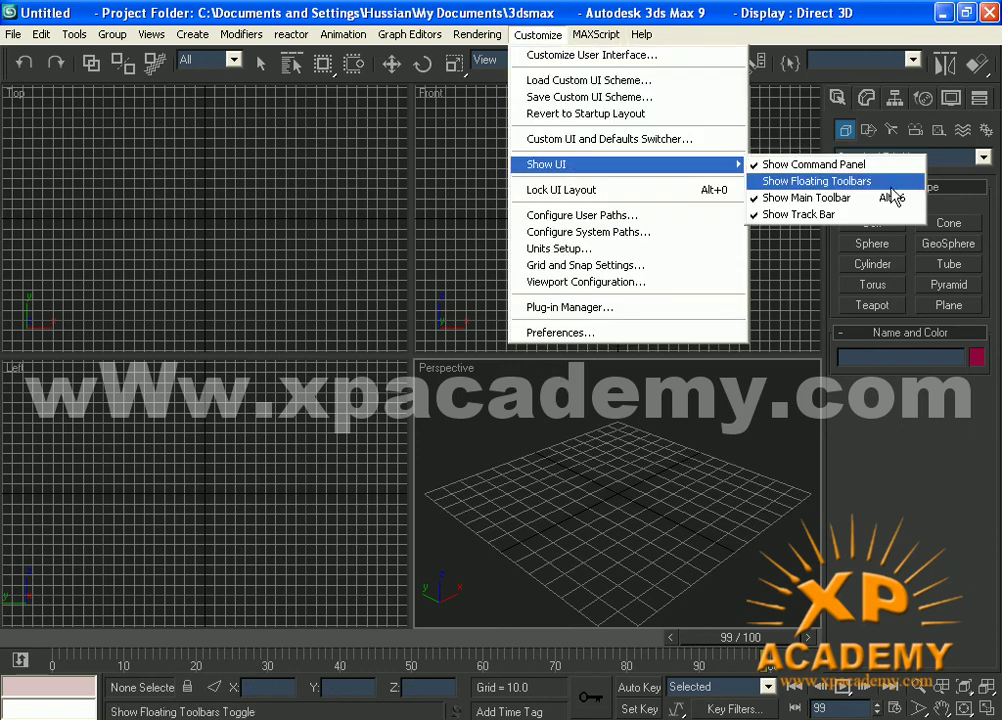
click(610, 140)
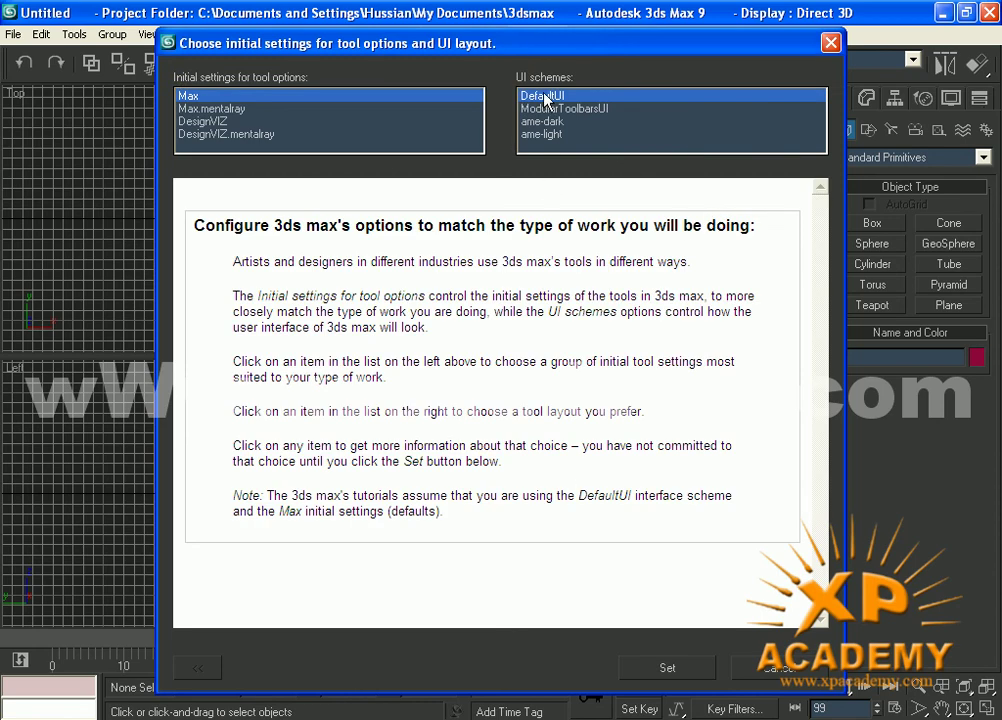
click(650, 676)
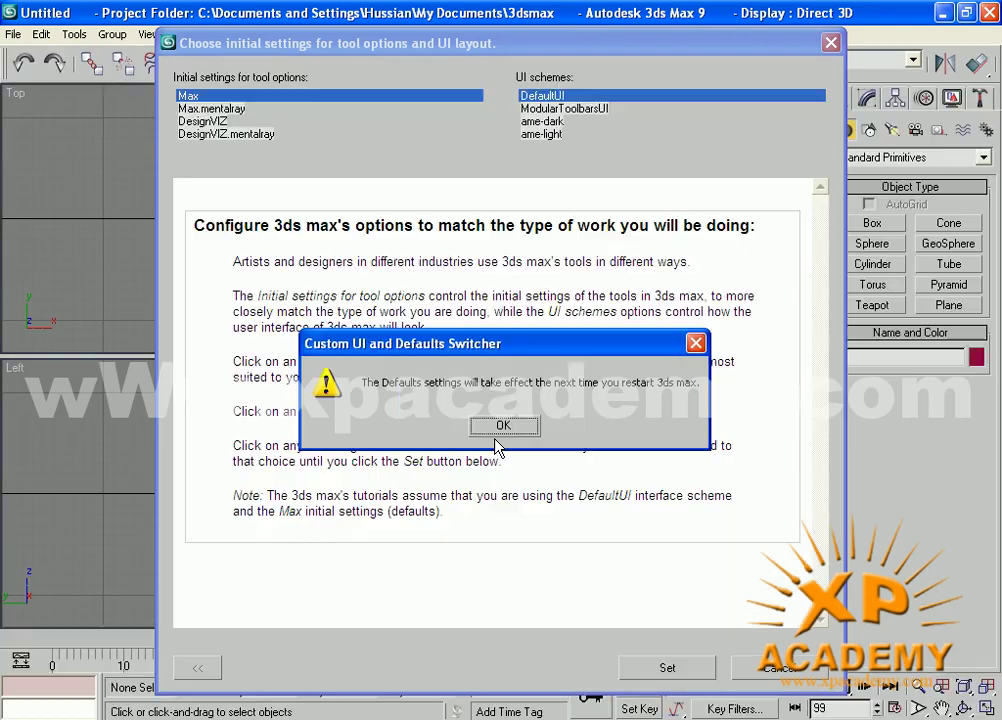
click(505, 427)
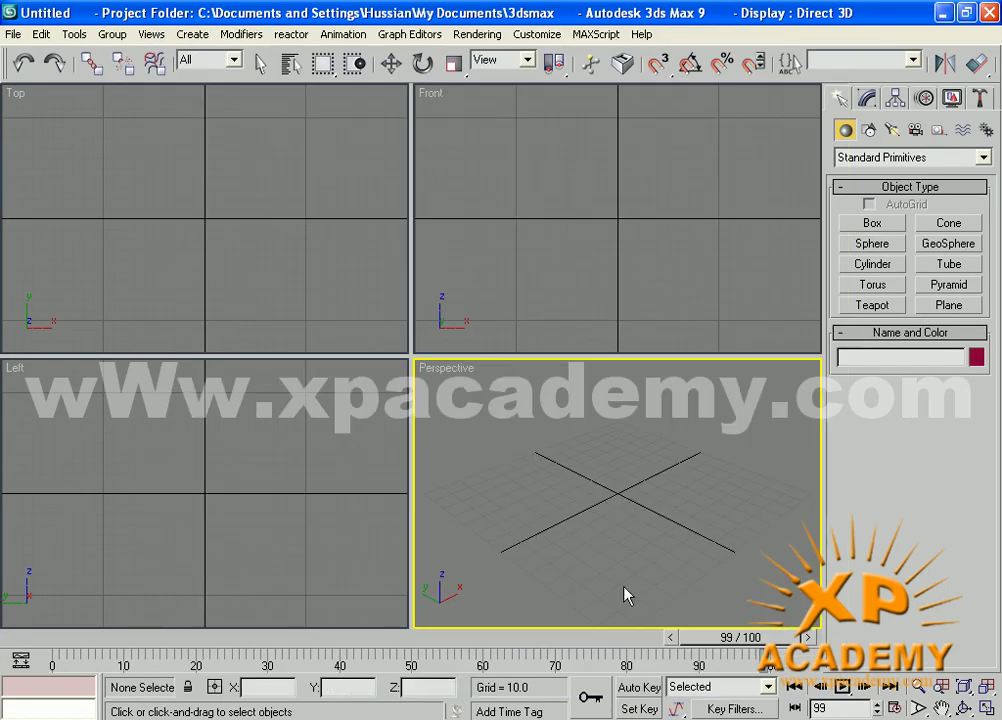
Activate the Left, Top and Front viewports in turn and minimize the program window.
click(342, 483)
click(380, 330)
click(568, 295)
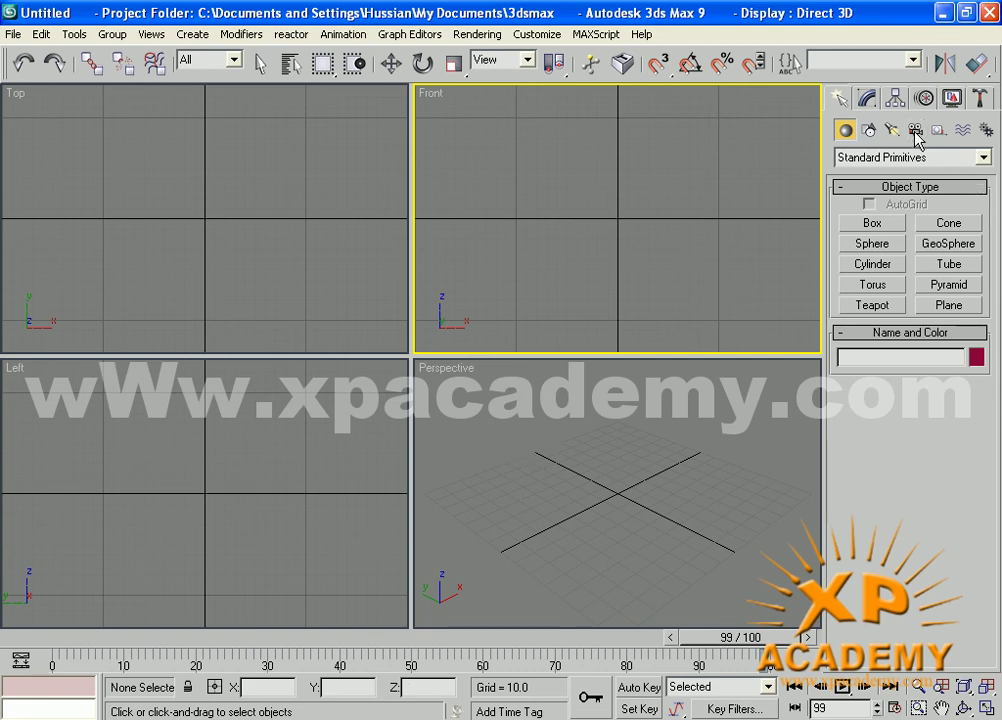
click(943, 12)
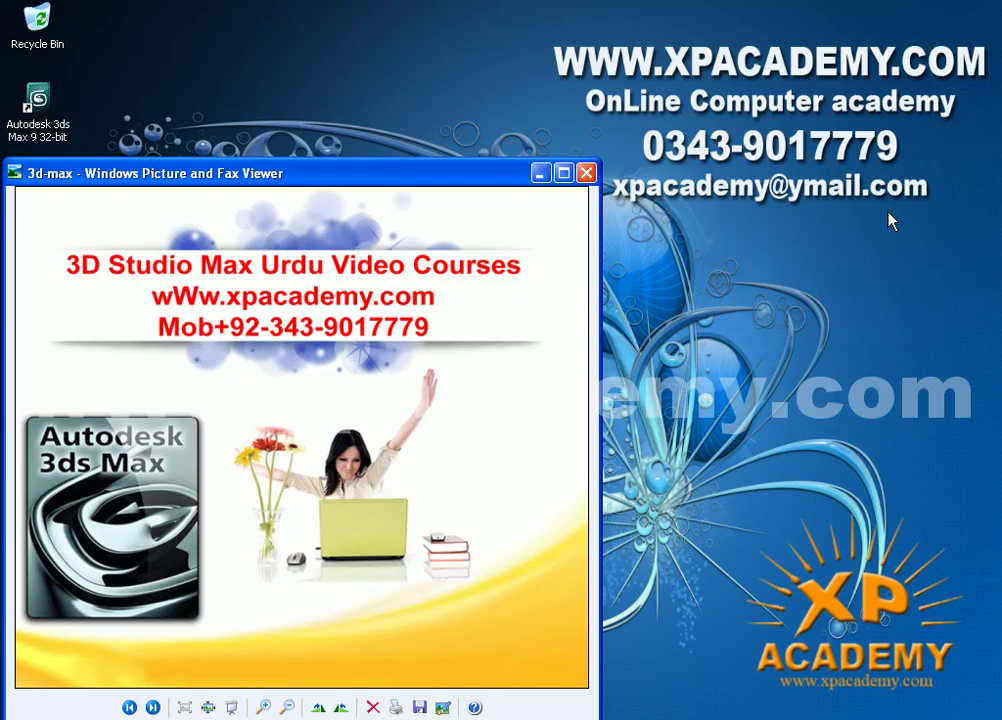